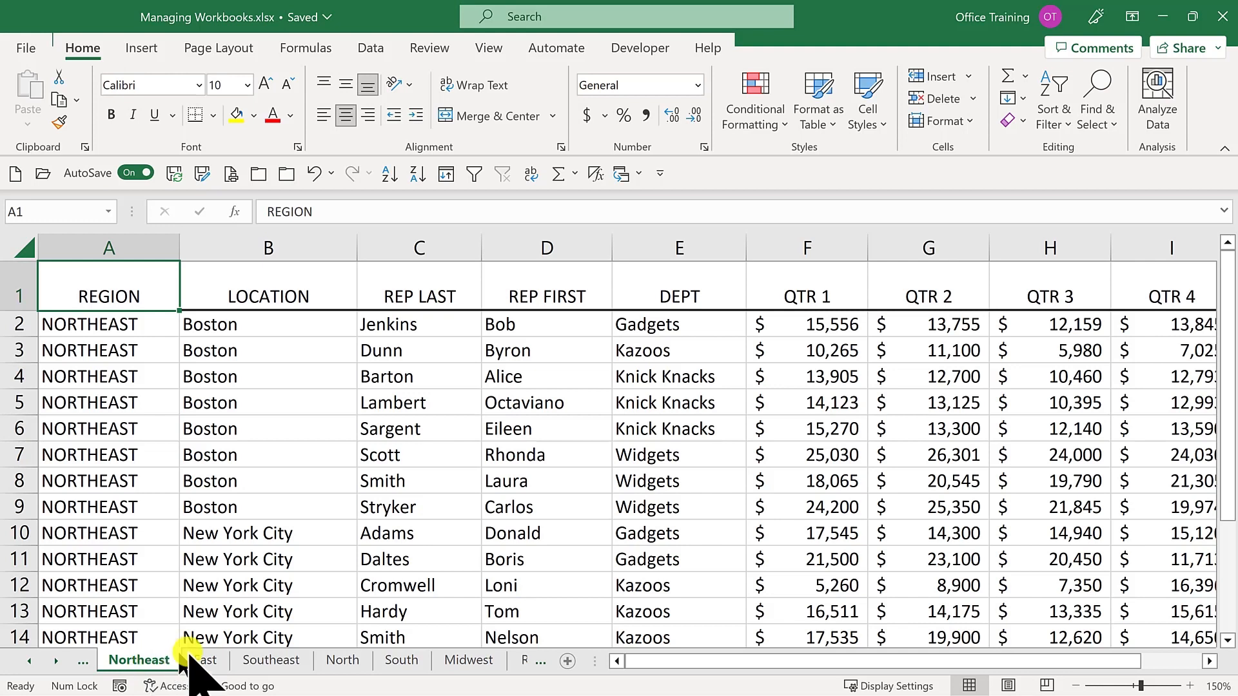
# Step: Group the adjacent sheets Northeast through North, and replace that group with only the Northeast, Southeast and South sheets
pyautogui.keyDown('shift'); pyautogui.click(340, 661); pyautogui.keyUp('shift')
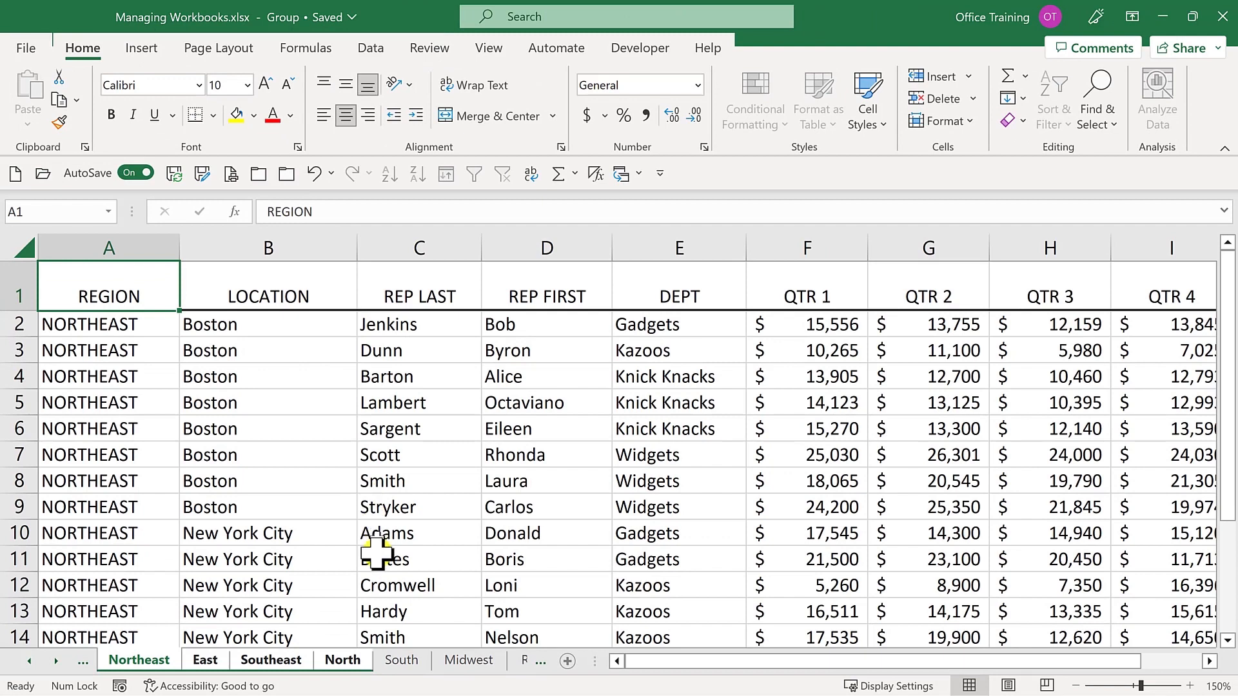
pyautogui.click(401, 660)
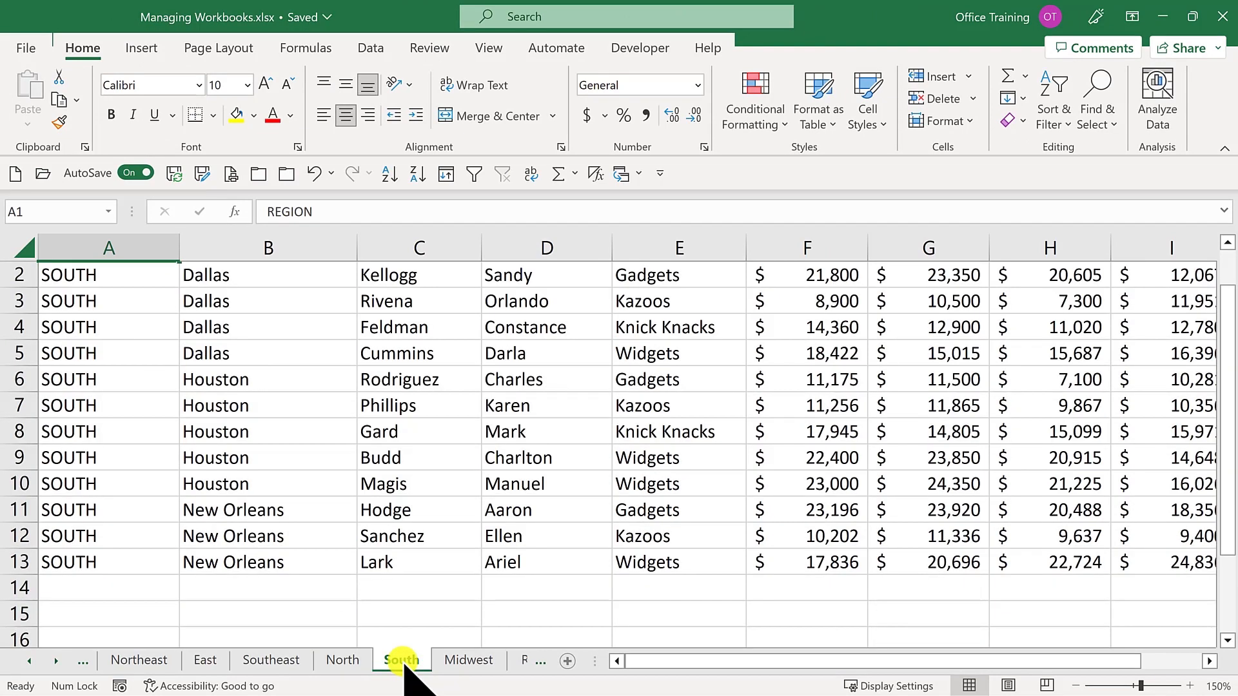
pyautogui.click(139, 660)
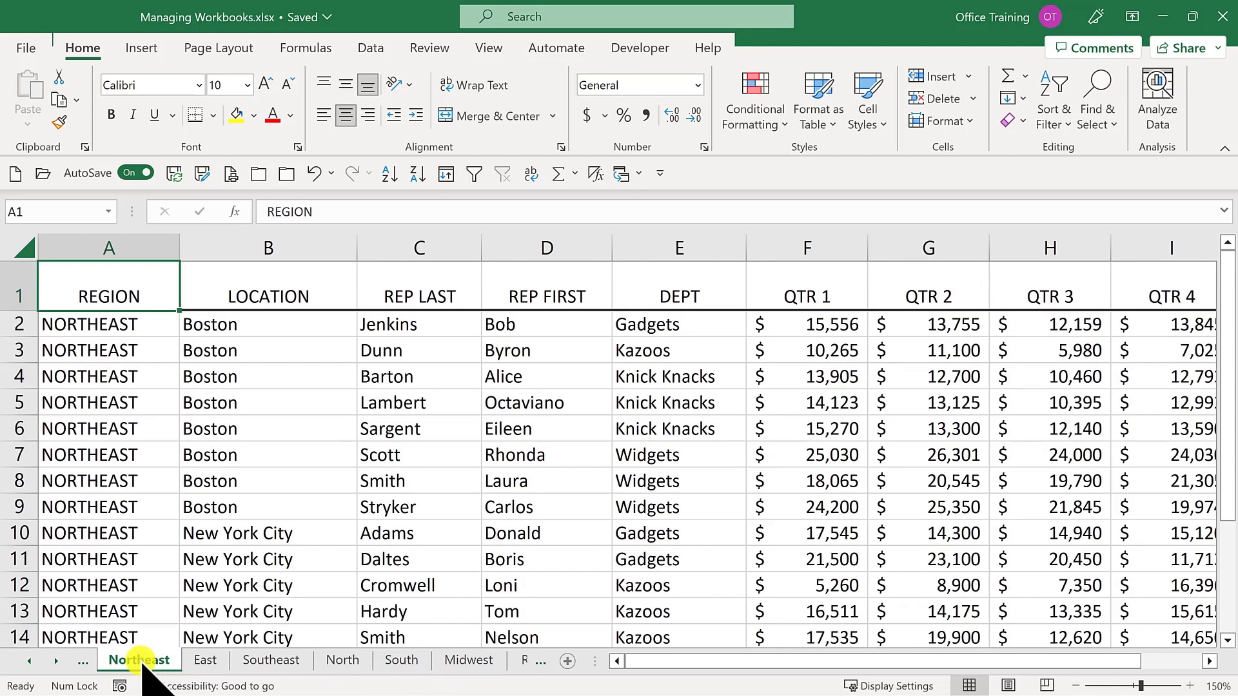
pyautogui.keyDown('ctrl'); pyautogui.click(271, 660); pyautogui.keyUp('ctrl')
pyautogui.keyDown('ctrl'); pyautogui.click(401, 661); pyautogui.keyUp('ctrl')
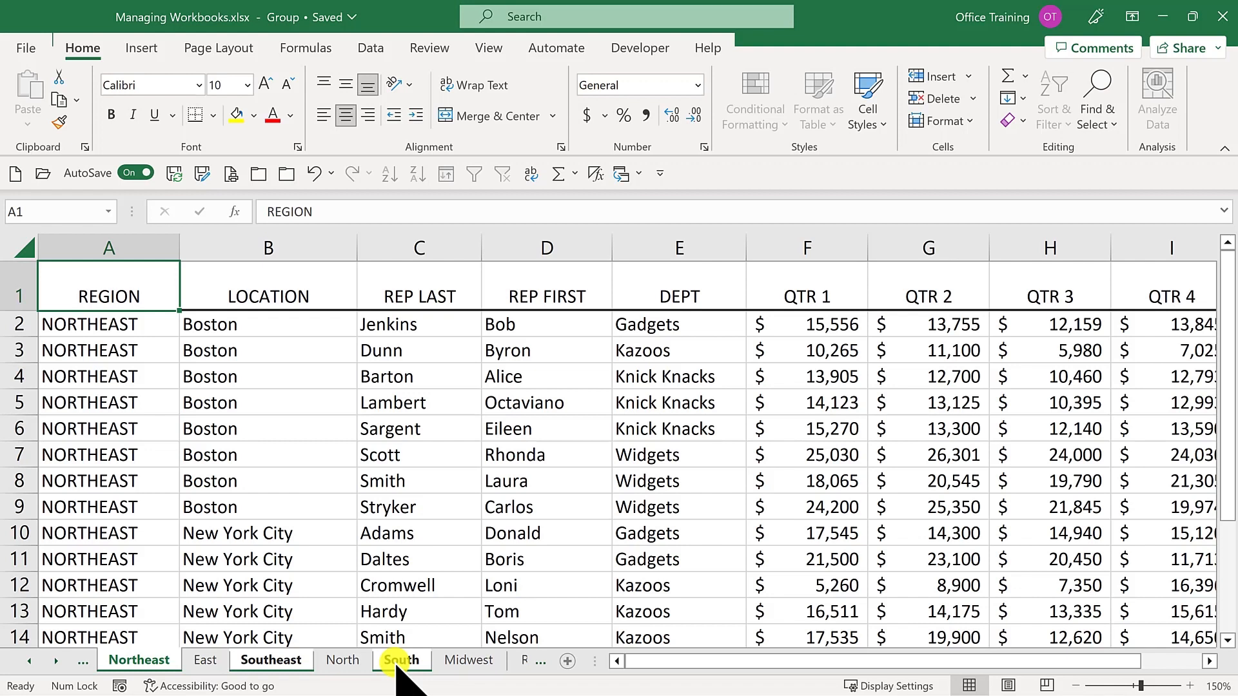
# Step: Select all sheets in the workbook as one group, and ungroup them with the North sheet active
pyautogui.rightClick(396, 663)
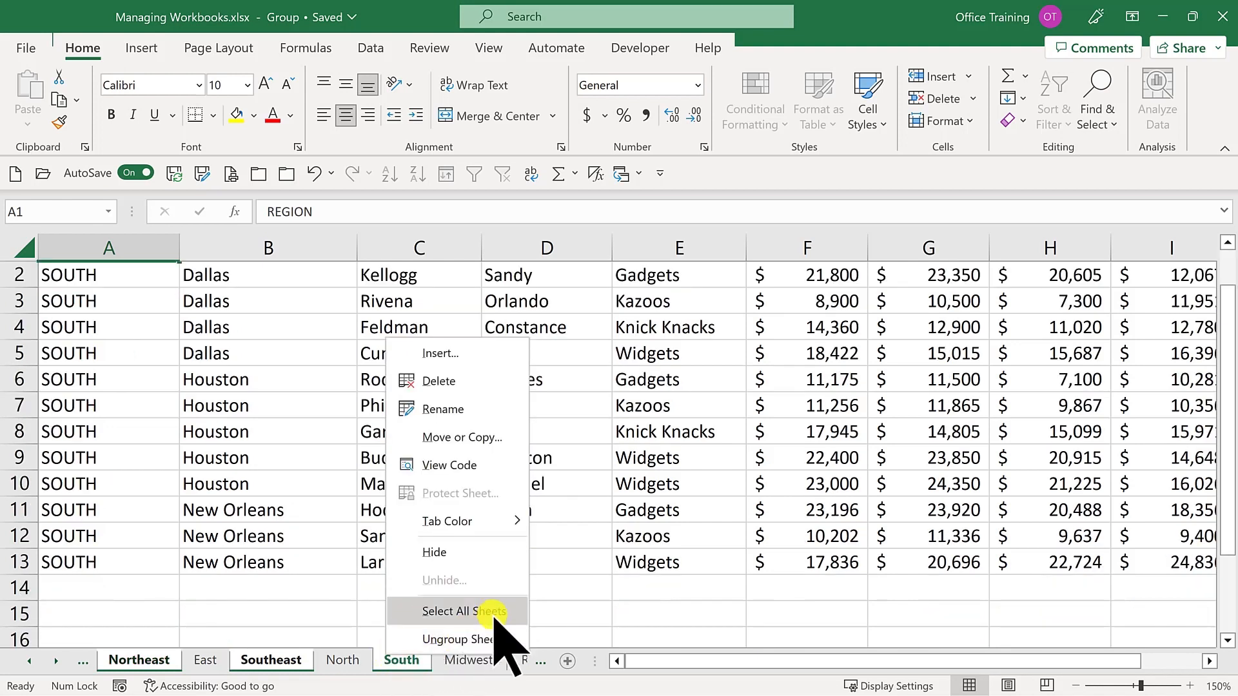
pyautogui.click(463, 611)
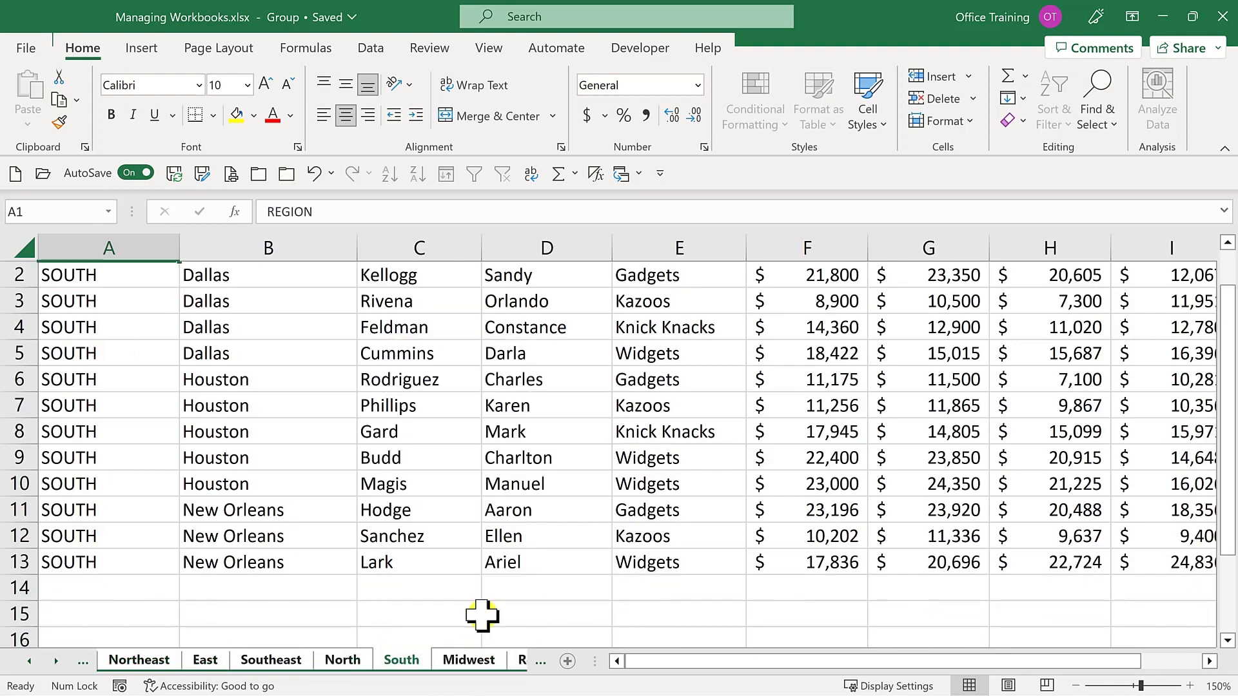
pyautogui.rightClick(354, 658)
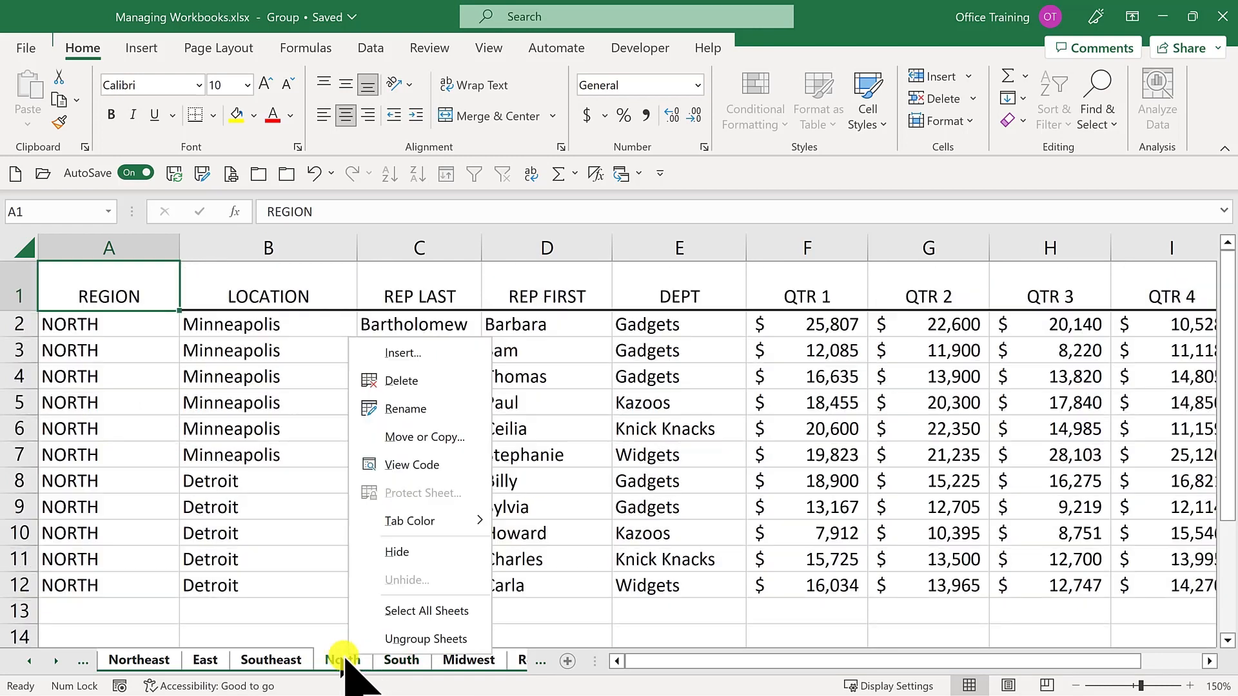
pyautogui.click(387, 639)
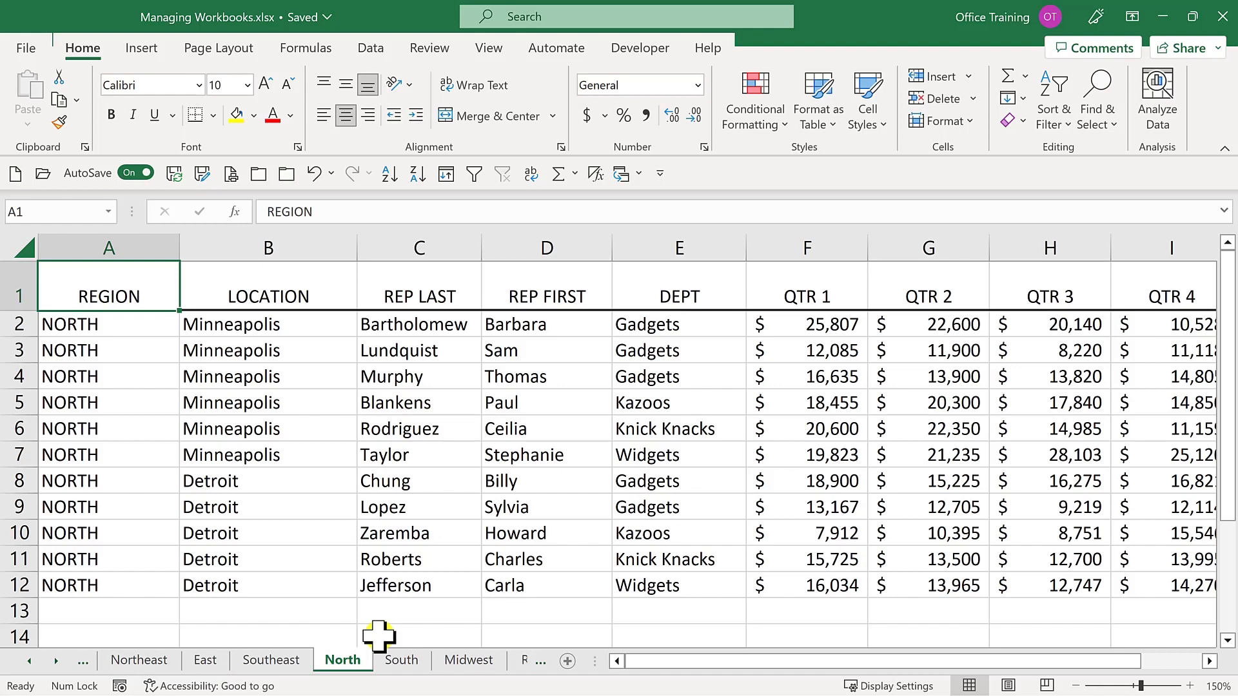
# Step: Group the sheets Northeast through North and change the C1 heading to REPRESENTATIVE LAST NAME
pyautogui.click(139, 659)
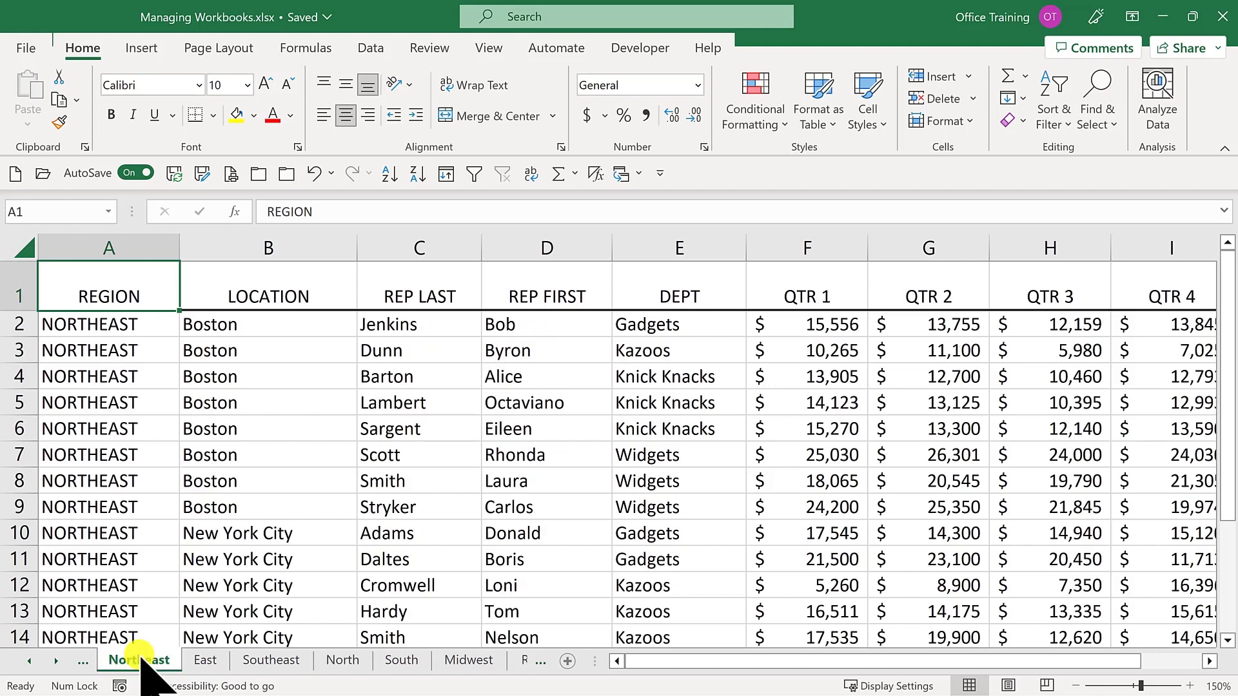
pyautogui.keyDown('shift'); pyautogui.click(343, 660); pyautogui.keyUp('shift')
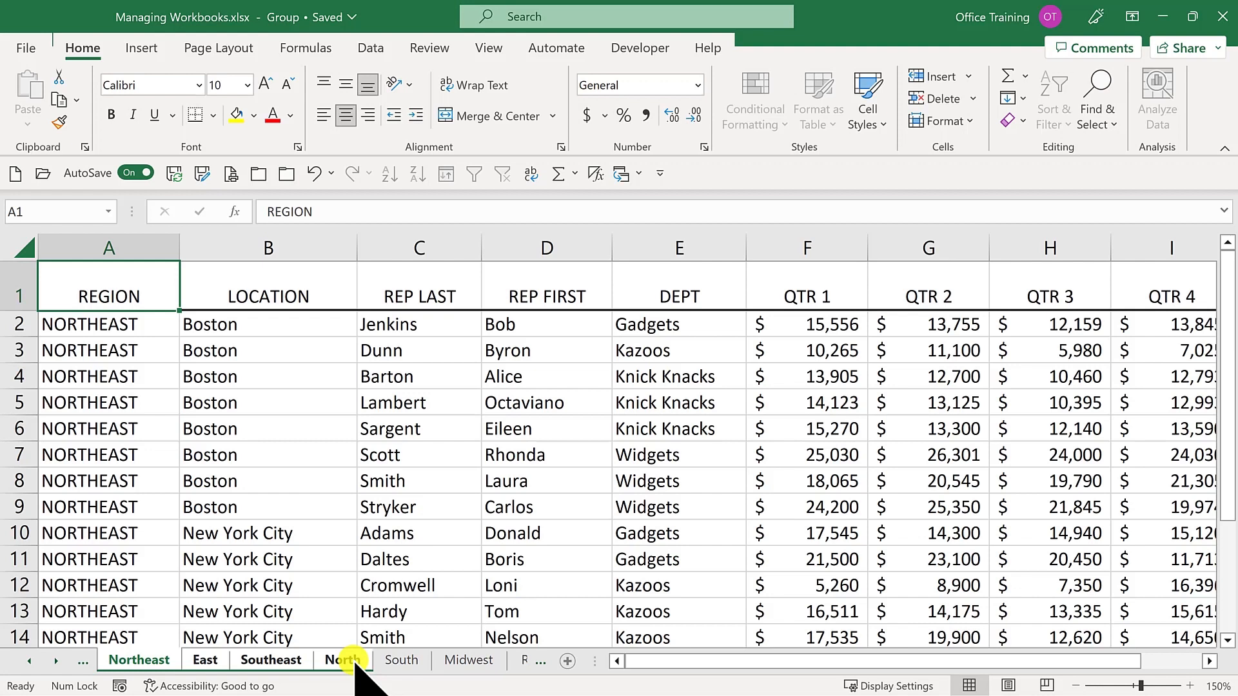
pyautogui.click(419, 295)
pyautogui.press('capslock')
pyautogui.write('REPRESENTATIVE LAST NAME')
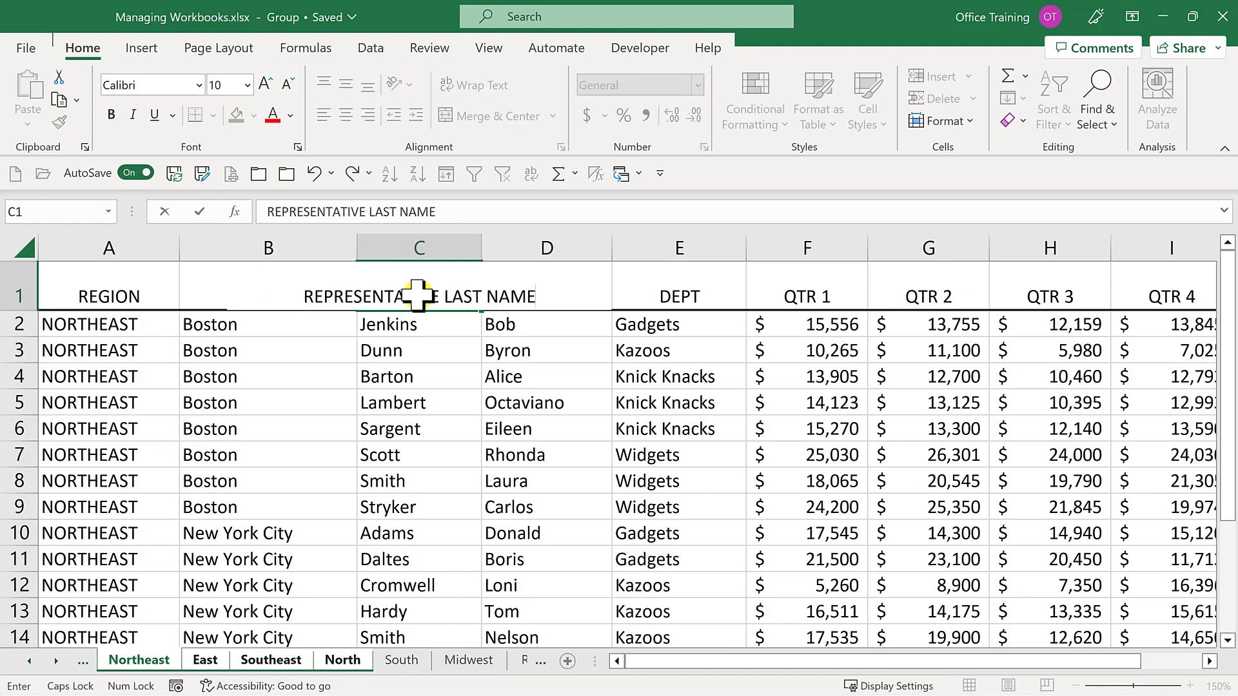
pyautogui.press('Return')
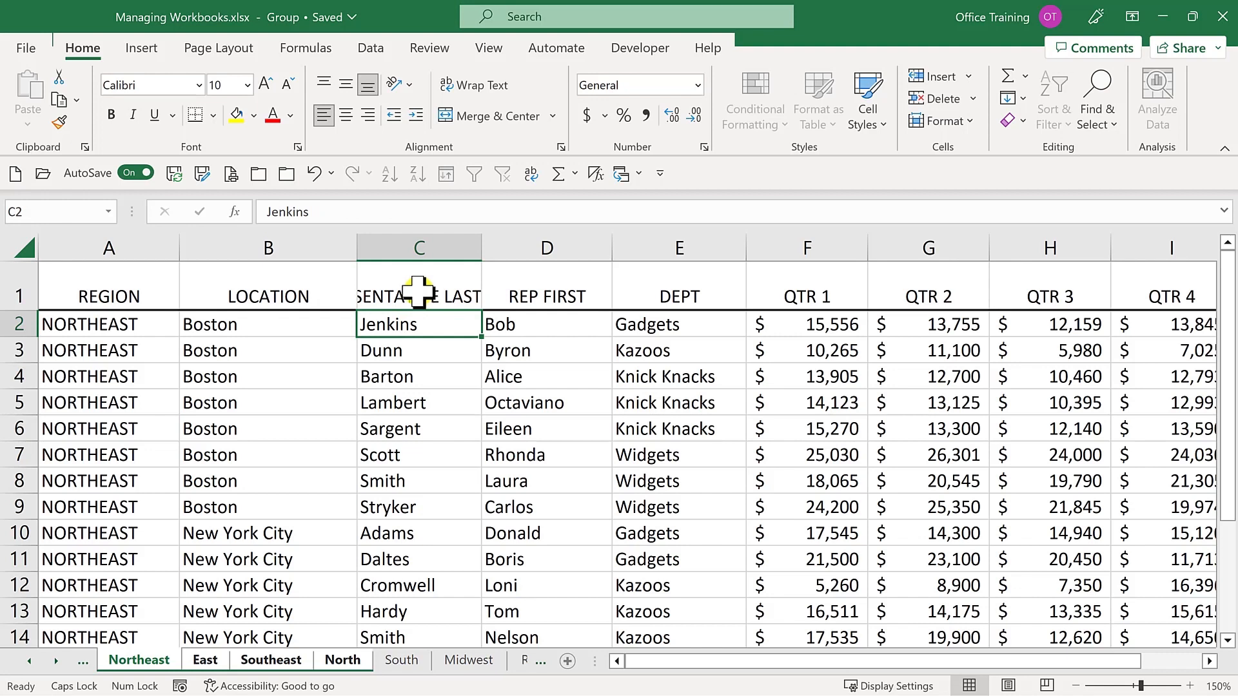
# Step: Wrap the text across row 1 and widen column C so the word REPRESENTATIVE fits on one line
pyautogui.click(19, 284)
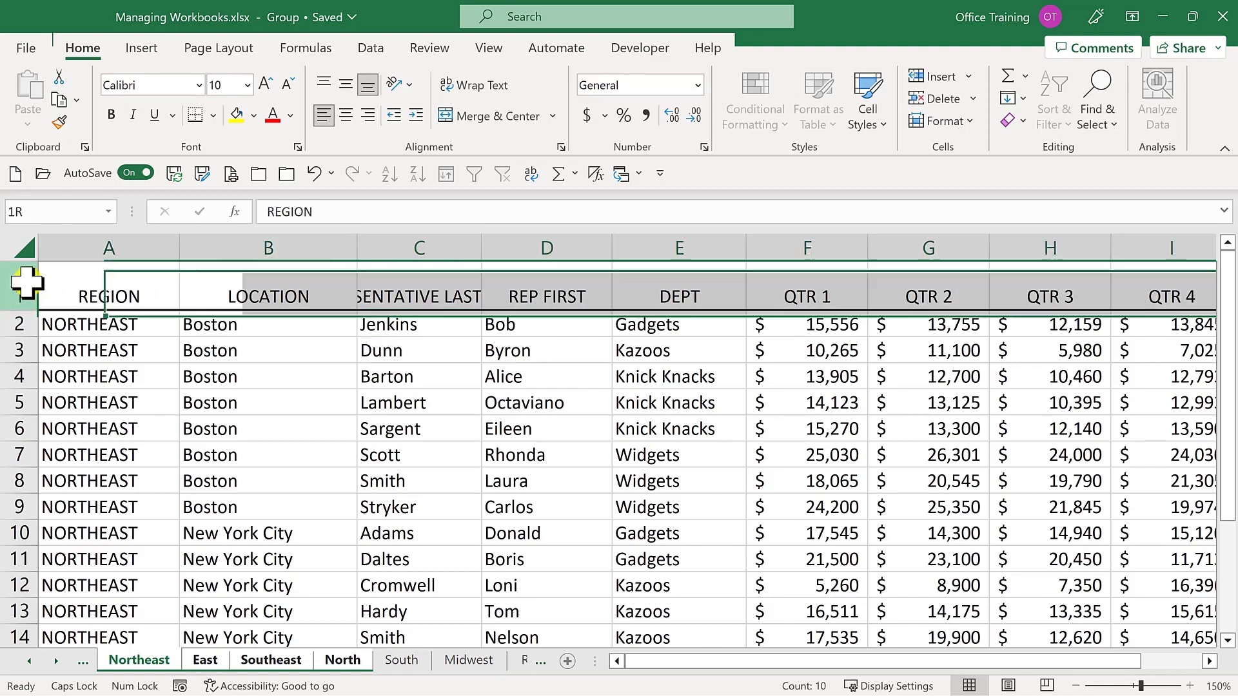
pyautogui.click(481, 86)
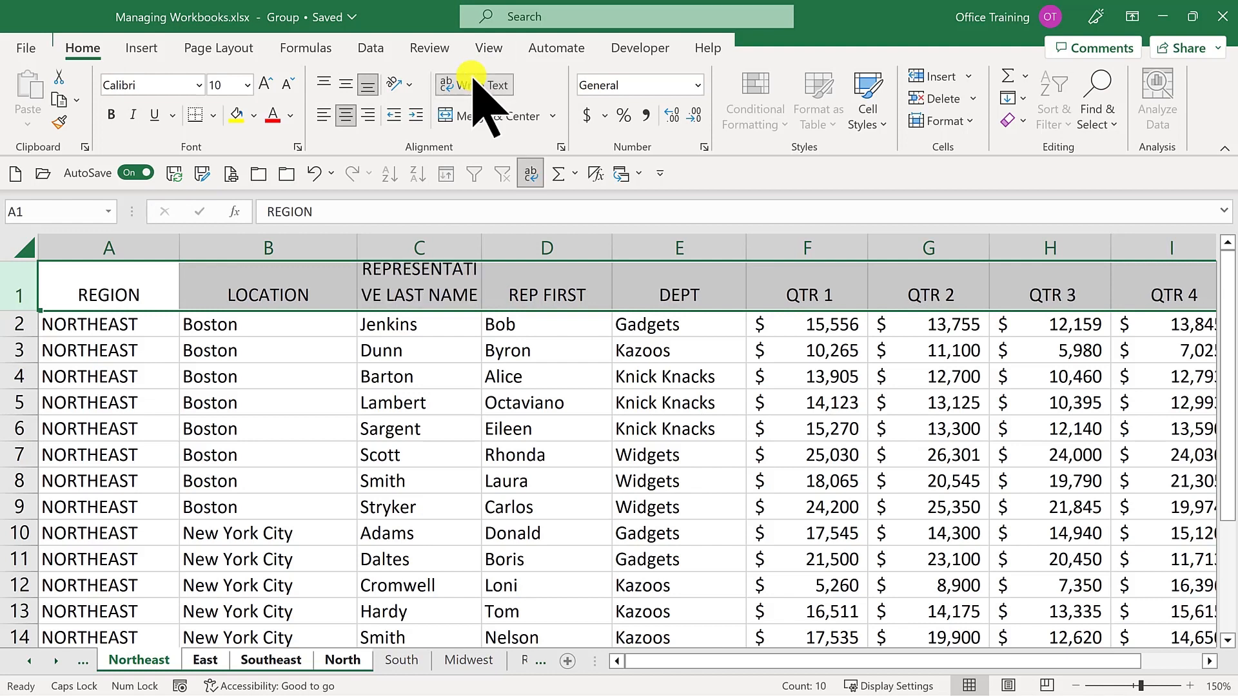
pyautogui.click(446, 291)
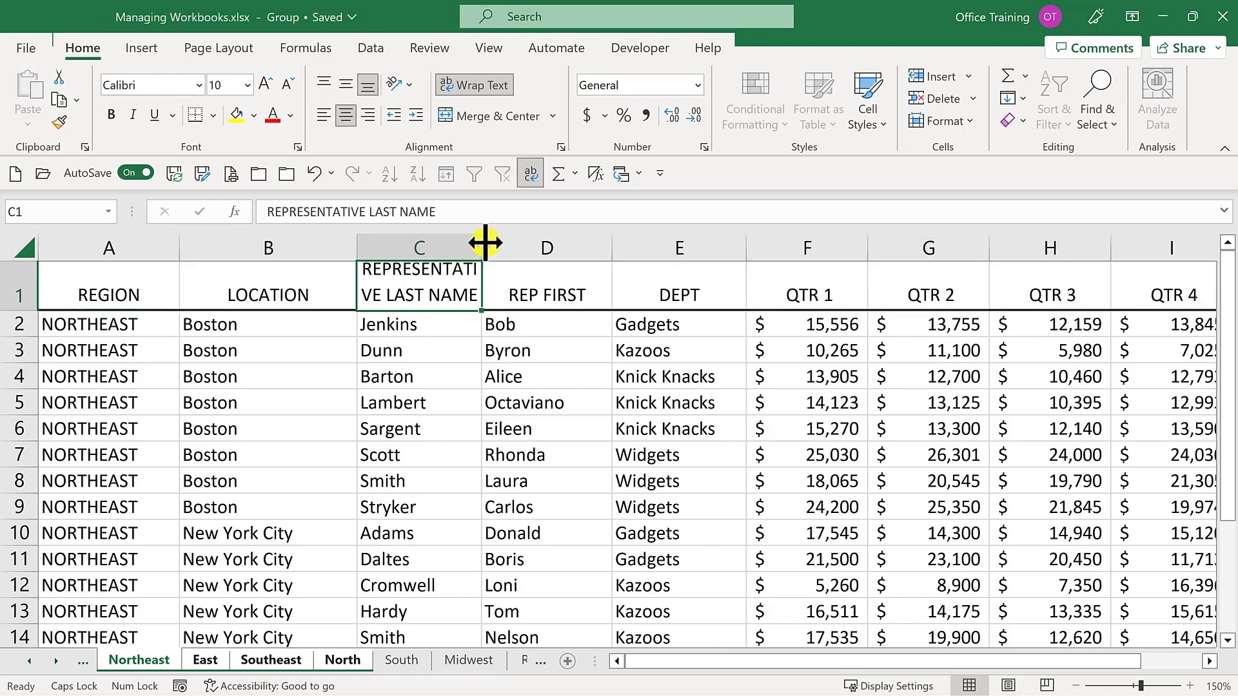
pyautogui.moveTo(481, 243); pyautogui.dragTo(502, 244)
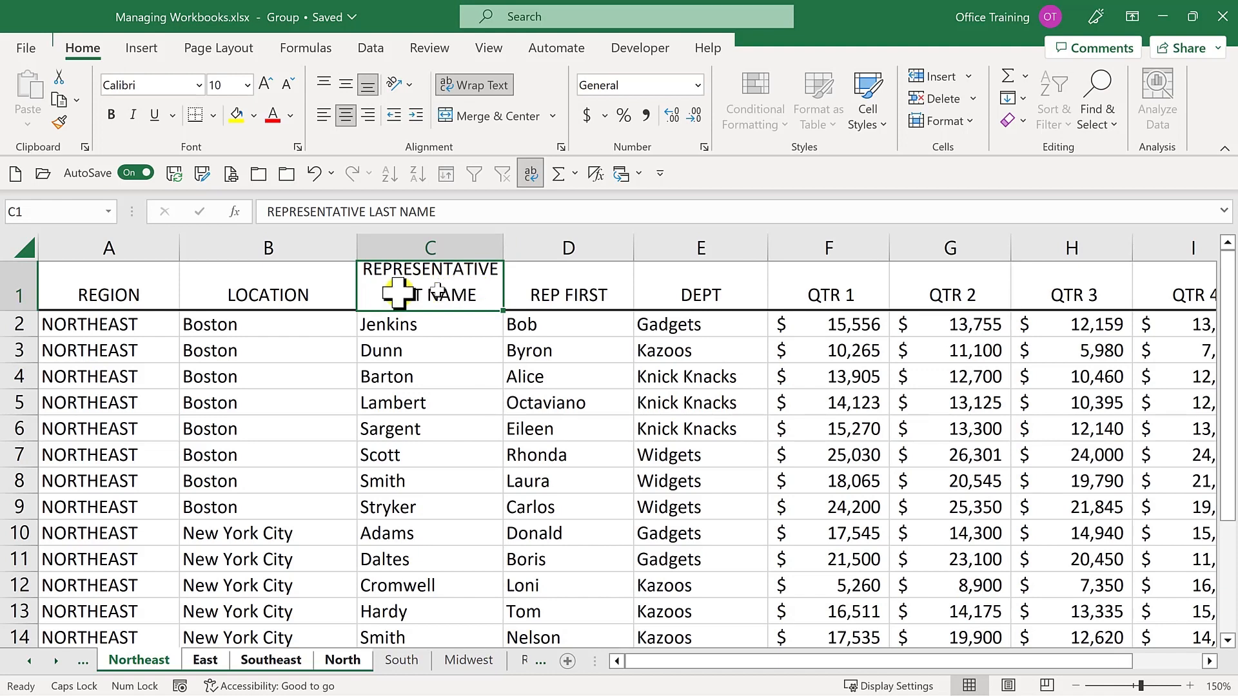
# Step: Give the LOCATION heading in B1 a yellow fill and bold text
pyautogui.click(263, 296)
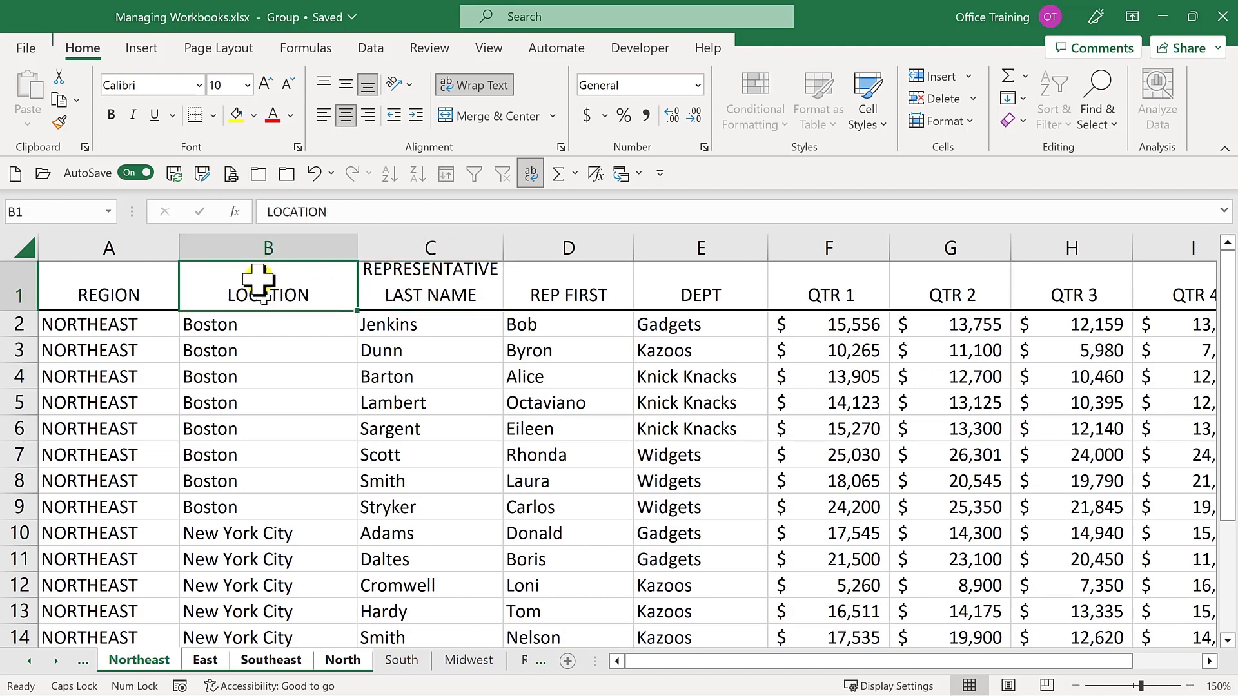
pyautogui.click(237, 115)
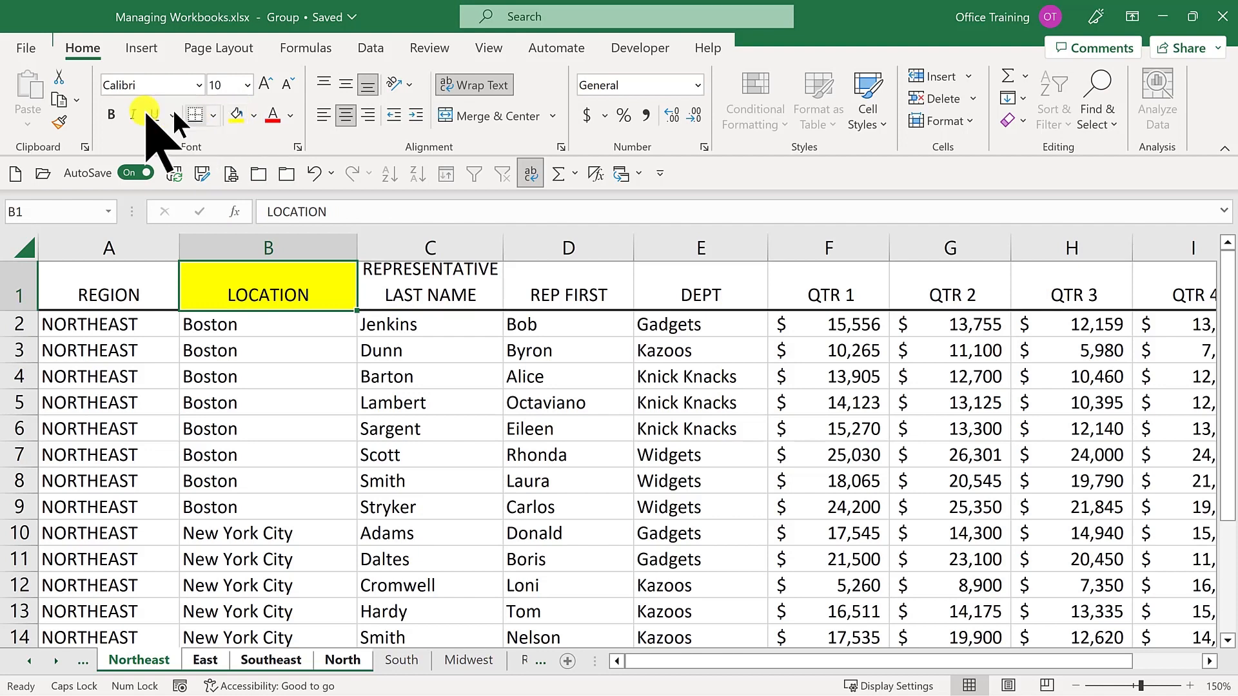
pyautogui.click(111, 114)
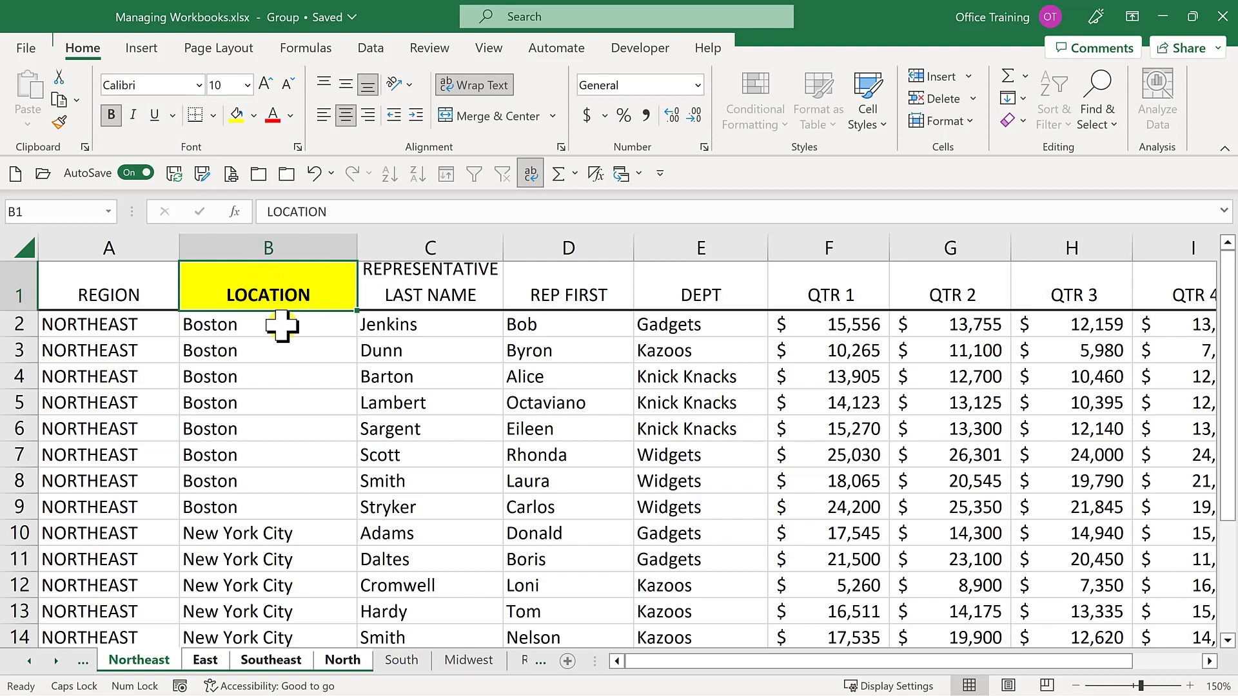
# Step: Set the grouped sheets to landscape orientation with Narrow margins
pyautogui.click(227, 47)
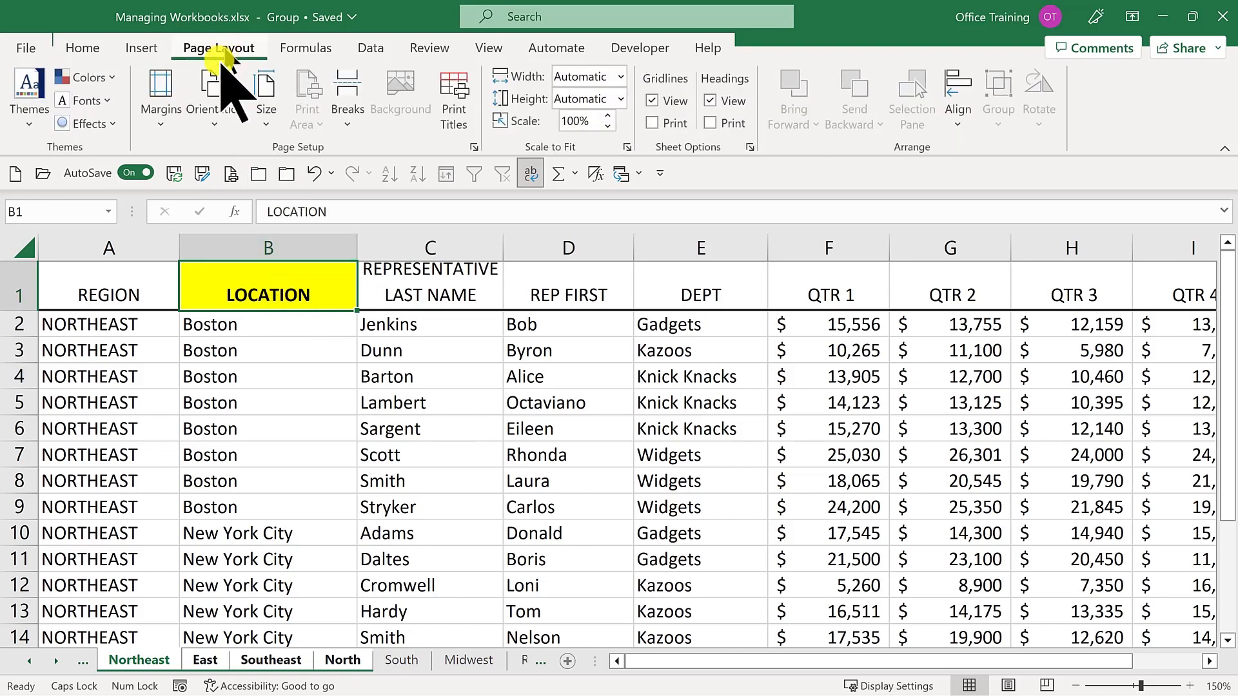
pyautogui.click(213, 114)
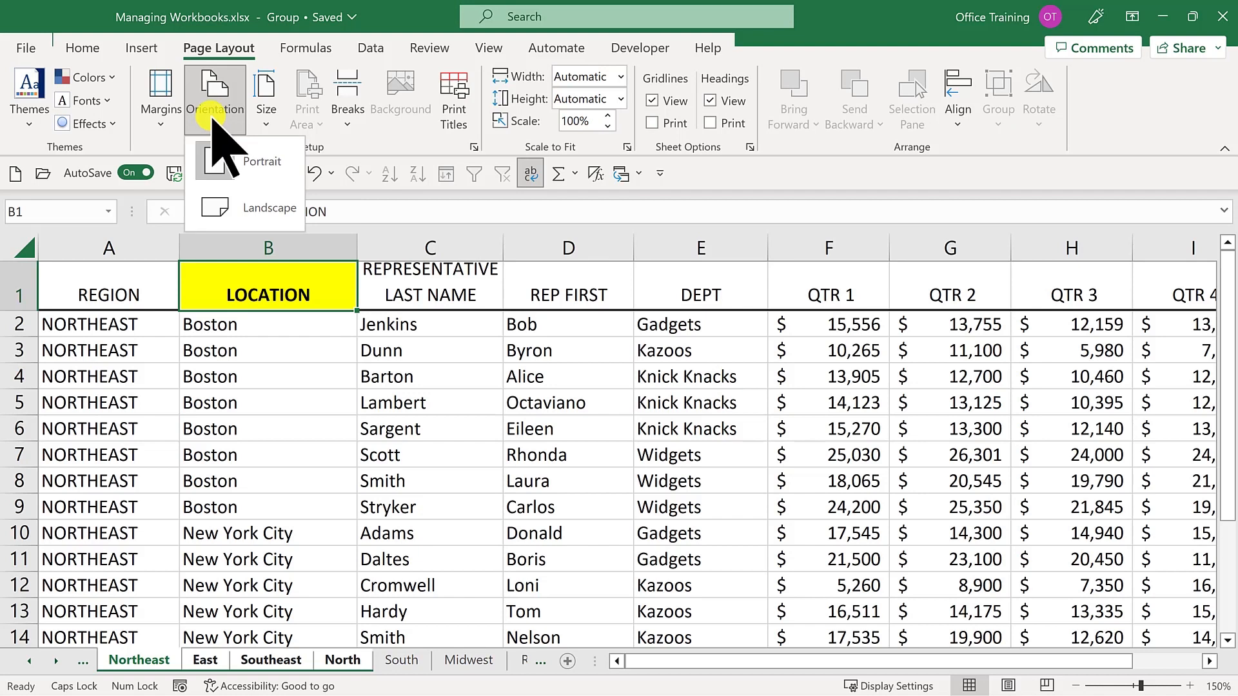
pyautogui.click(245, 202)
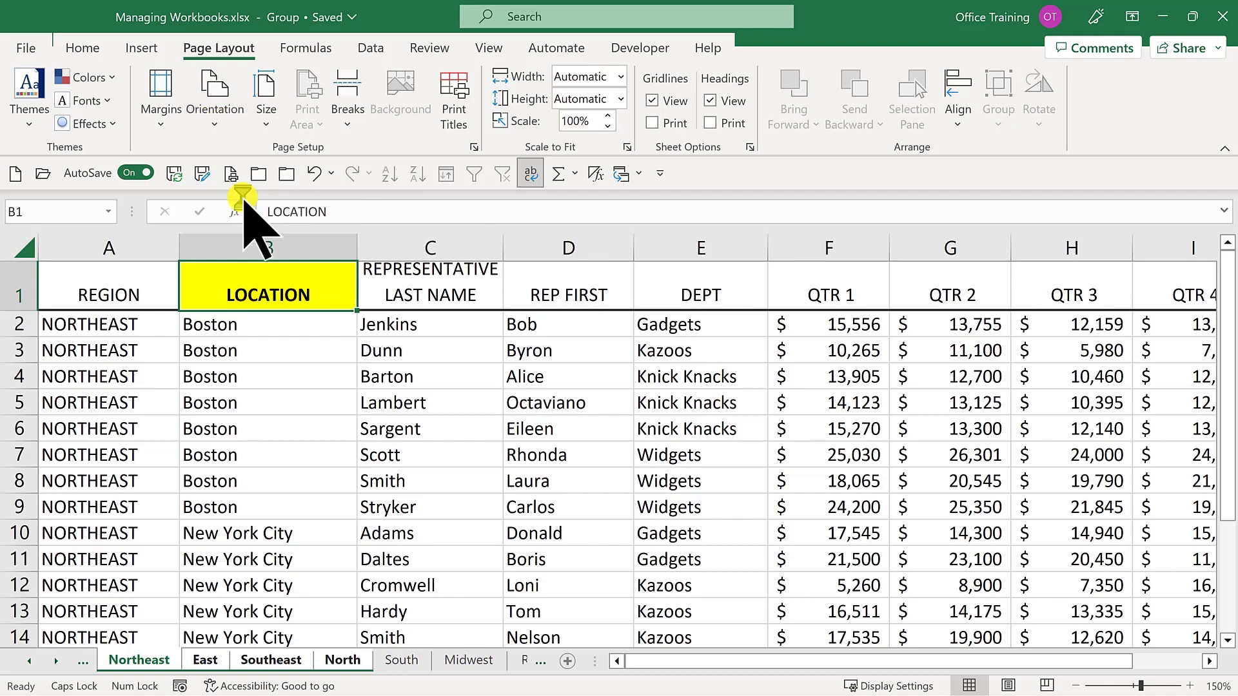
pyautogui.click(155, 116)
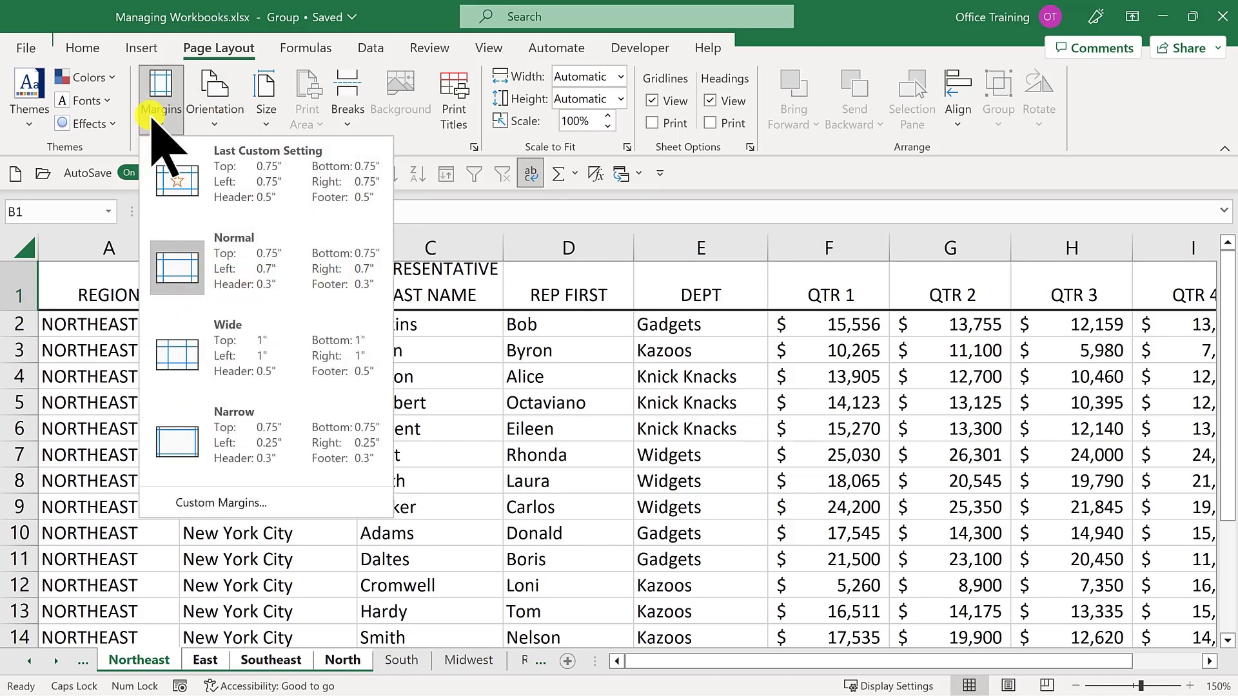
pyautogui.click(253, 424)
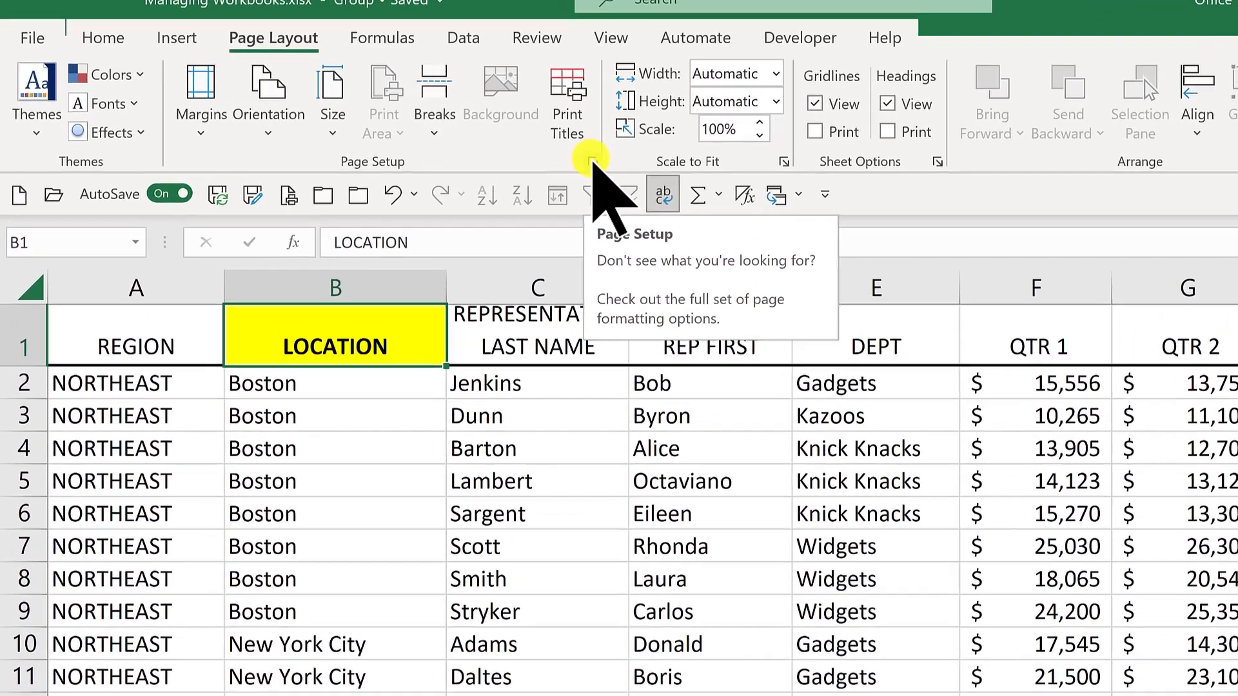
# Step: Create a custom page header with the text GROUPING WORKSHEETS in its left section
pyautogui.click(475, 147)
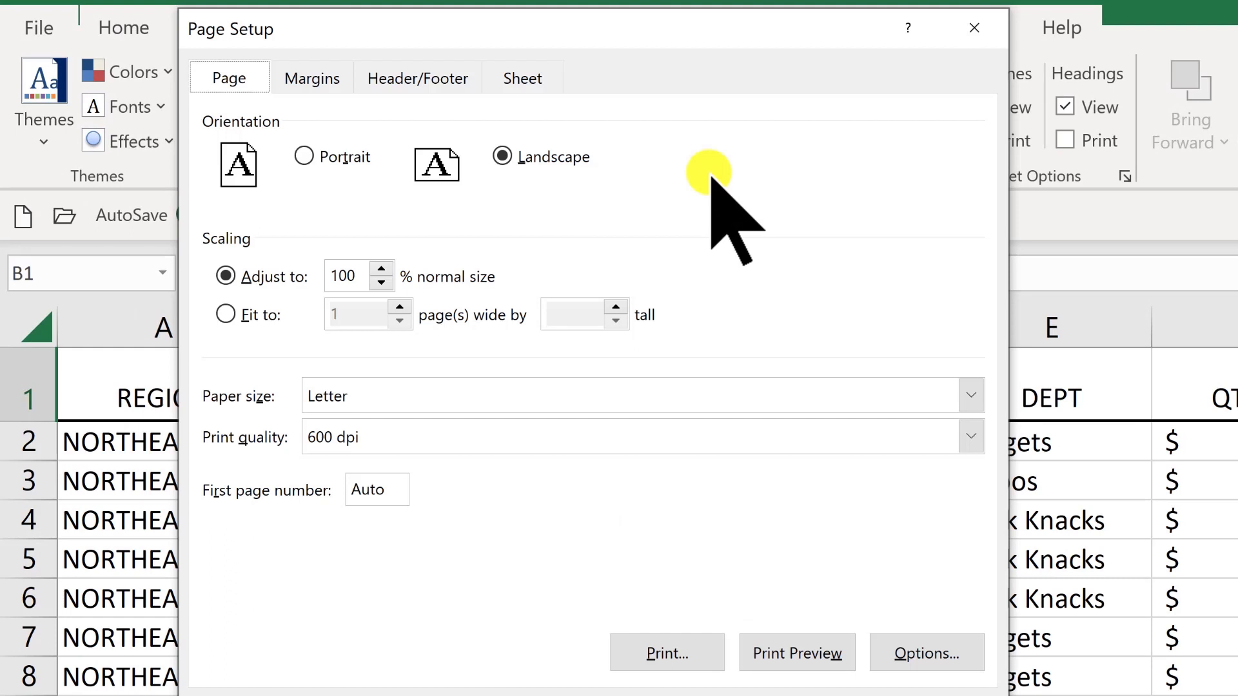
pyautogui.click(415, 78)
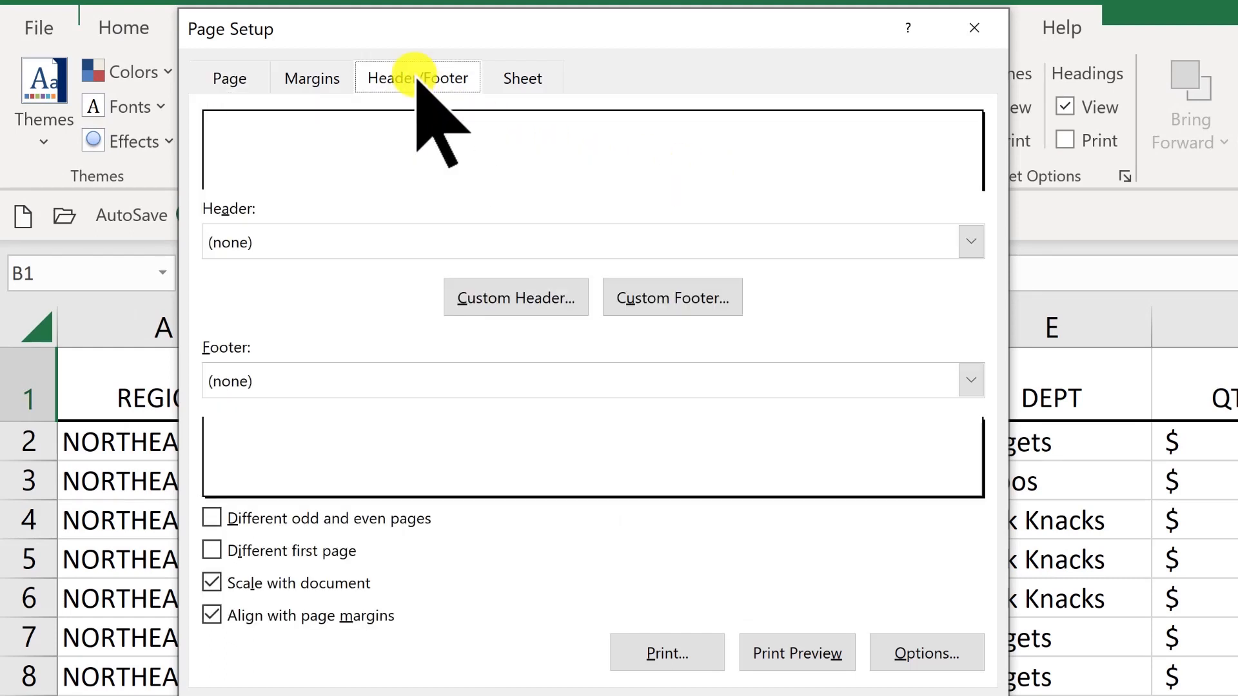
pyautogui.click(506, 298)
pyautogui.write('GROUPING WORKSHEETS')
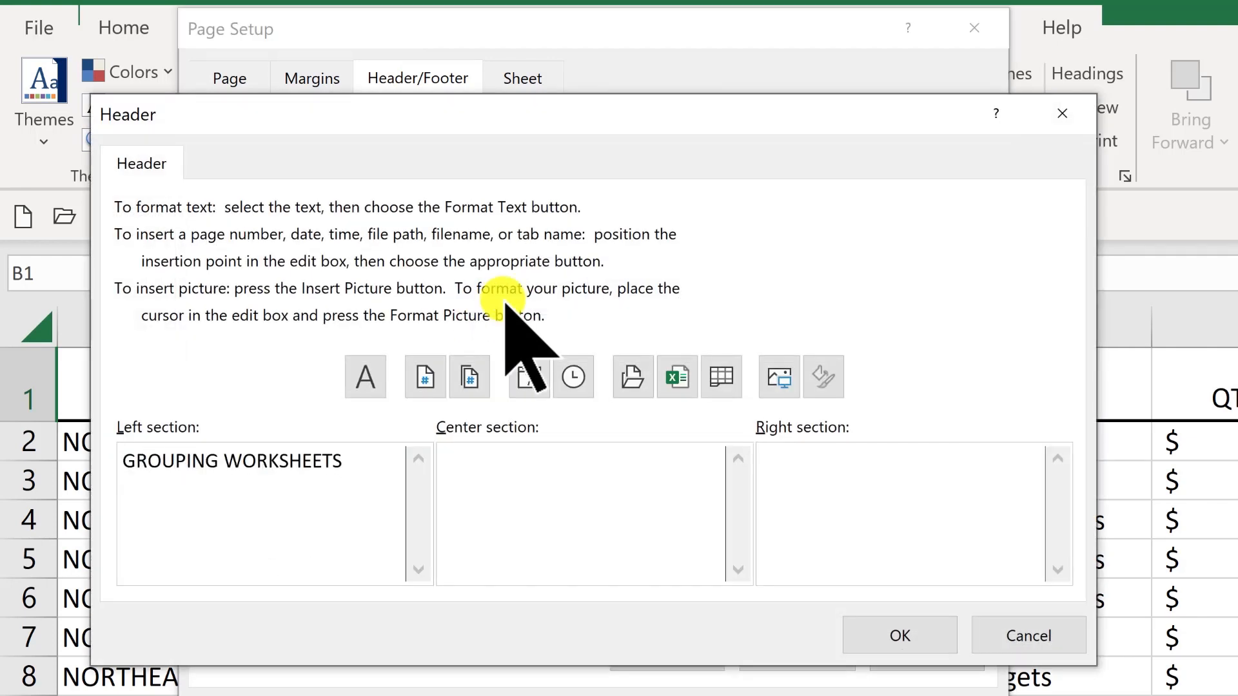
# Step: Format the header text as bold, size 14, and apply the header and page setup
pyautogui.hotkey('shift', 'Home')
pyautogui.click(365, 385)
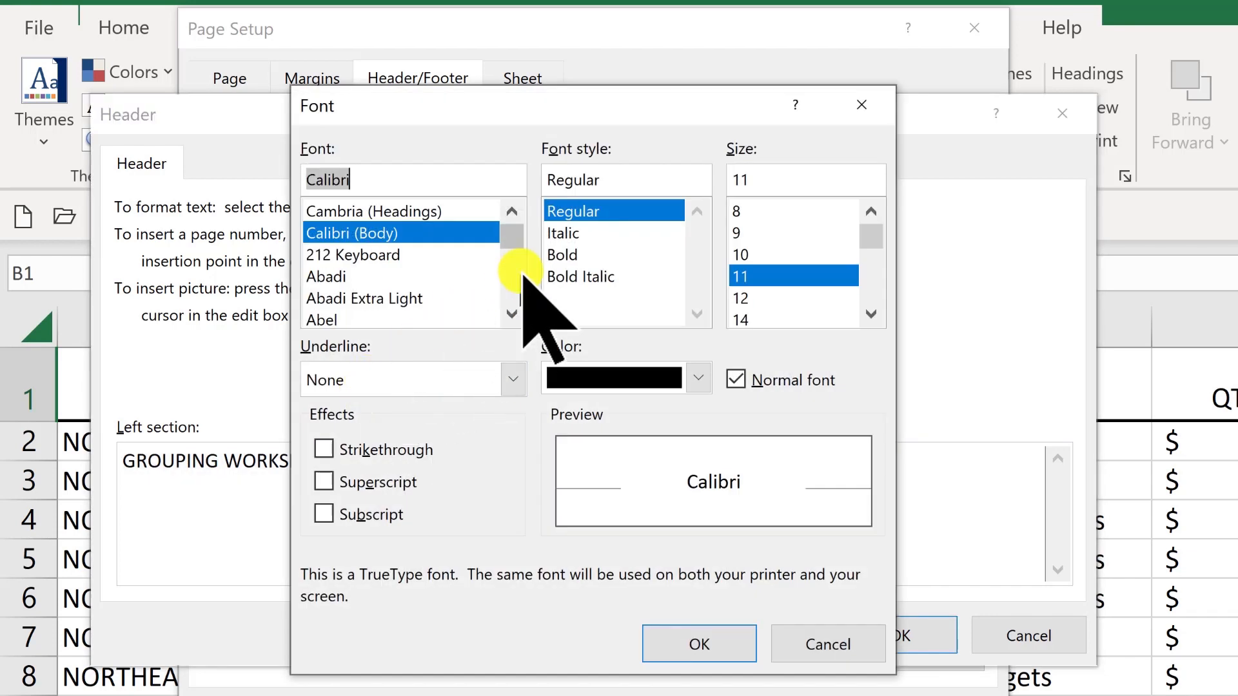
pyautogui.click(561, 255)
pyautogui.click(764, 317)
pyautogui.click(730, 645)
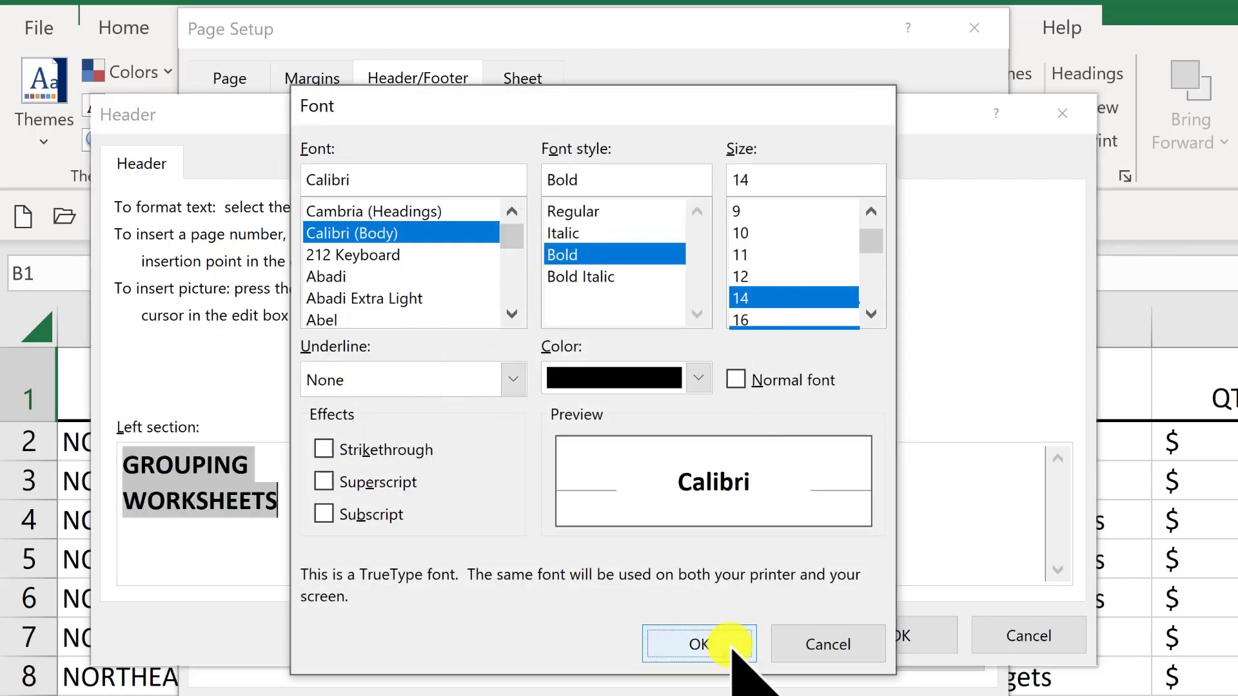
pyautogui.click(899, 635)
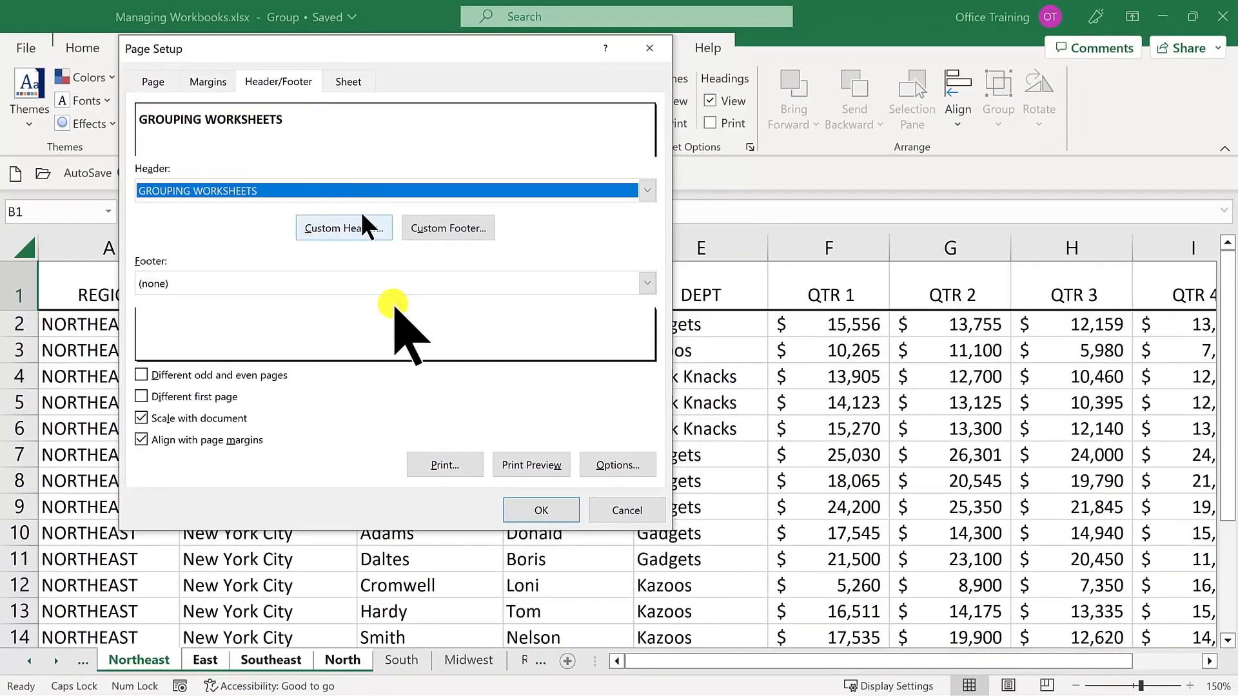
pyautogui.click(539, 510)
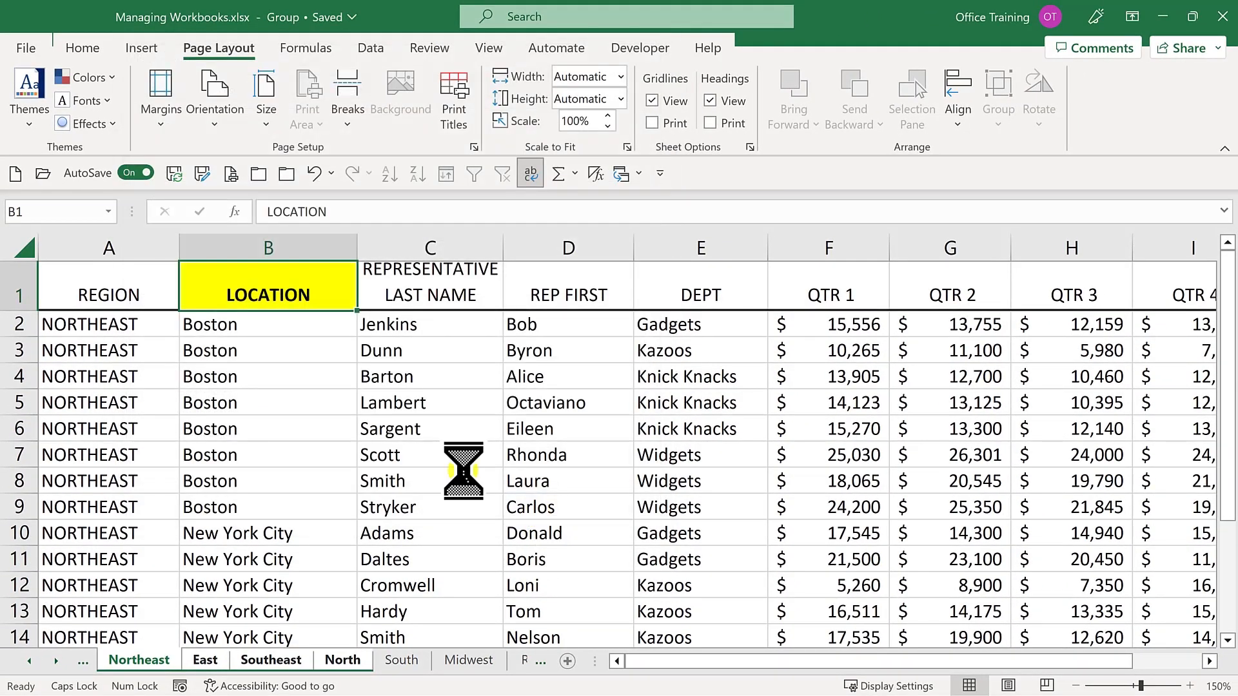
# Step: Check the print preview of the grouped sheets through page 3 for the header, formatting and page layout
pyautogui.hotkey('ctrl', 'p')
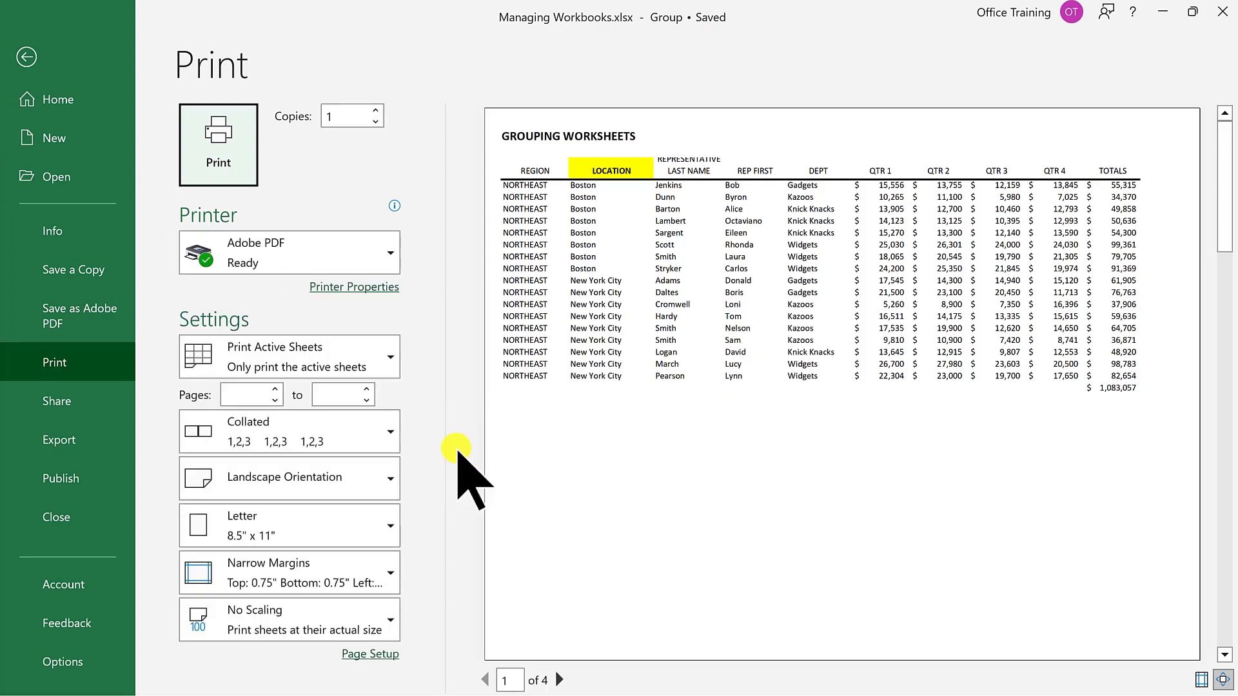
pyautogui.click(558, 680)
pyautogui.click(559, 681)
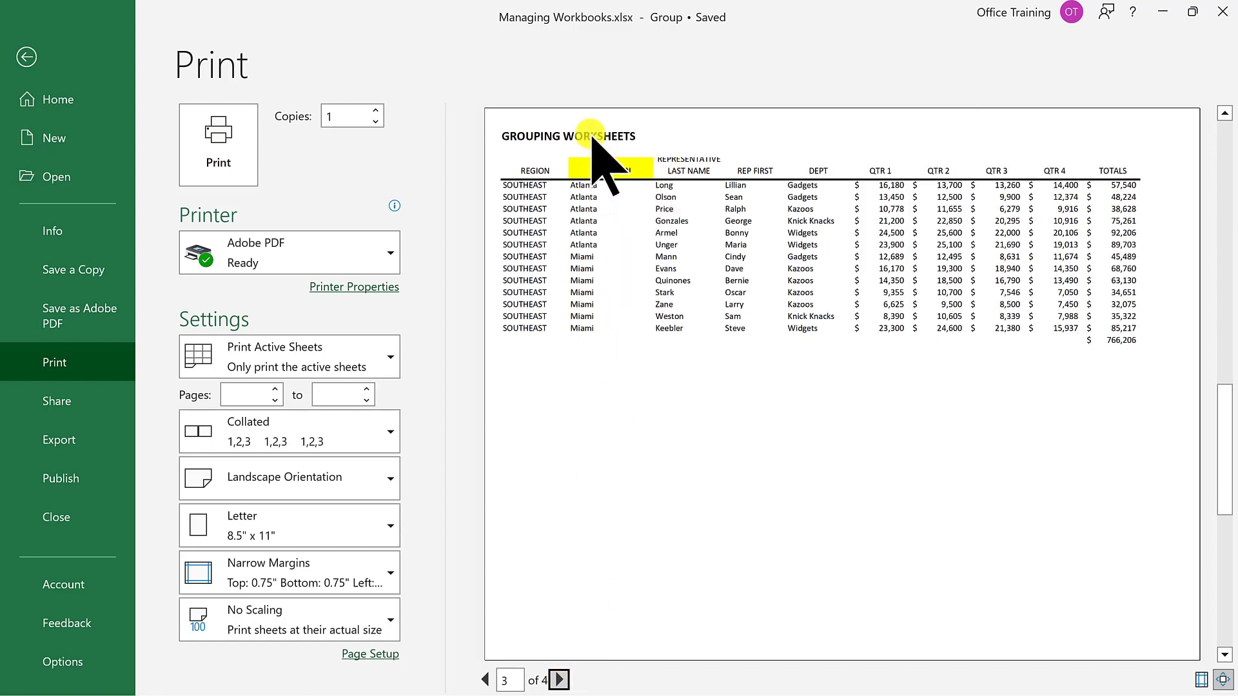
pyautogui.press('Escape')
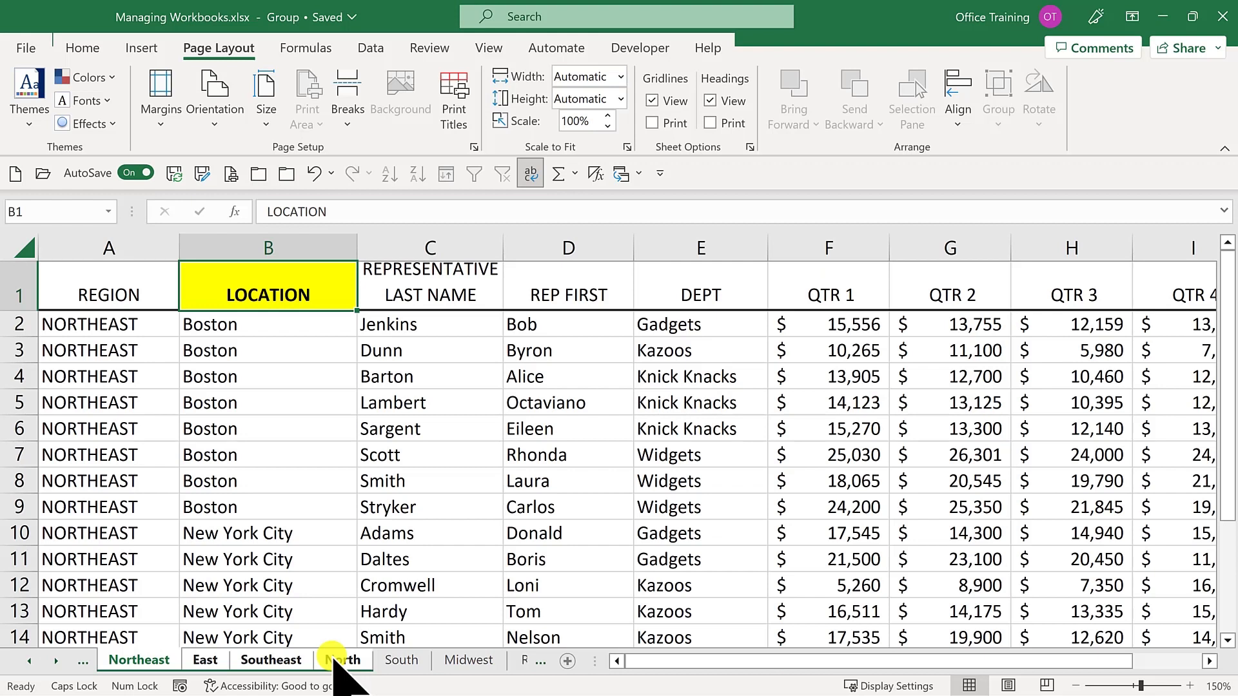
# Step: Ungroup the sheets by switching to the South sheet
pyautogui.click(405, 659)
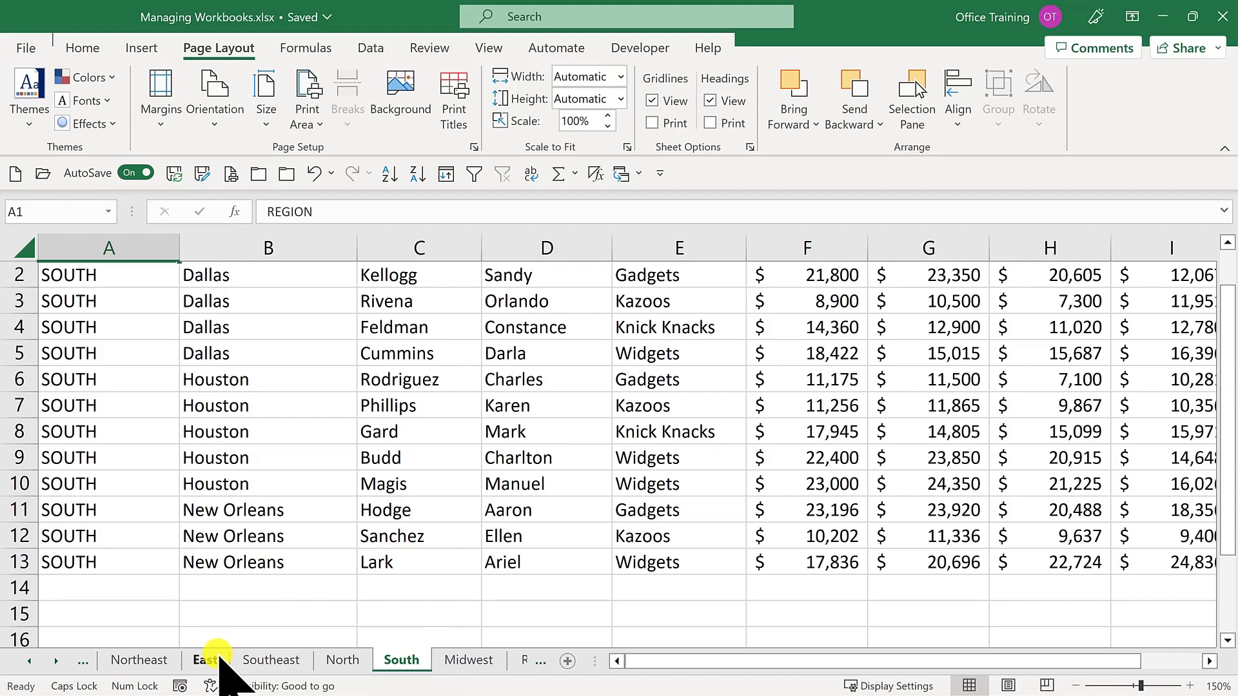
# Step: Open the print preview and set the print scope to Print Entire Workbook
pyautogui.hotkey('ctrl', 'p')
pyautogui.click(333, 372)
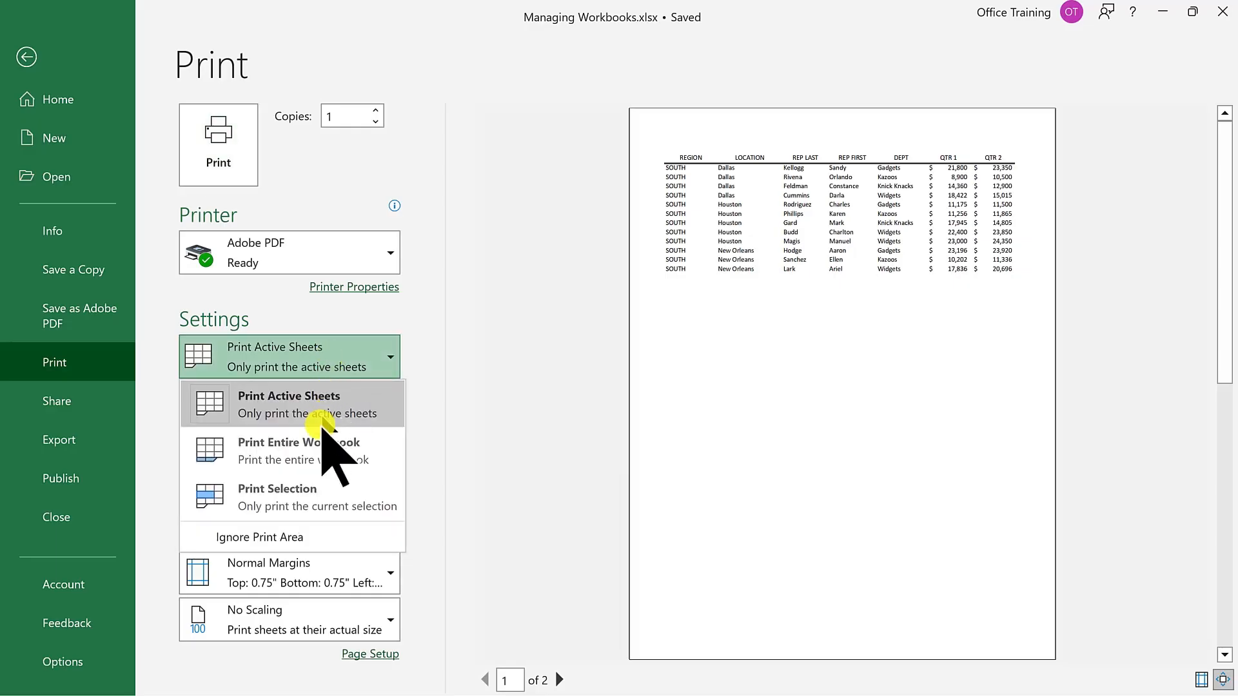
pyautogui.click(320, 451)
# Step: Page through the entire workbook's print preview to page 8, comparing header, formatting and orientation across the sheets
pyautogui.click(563, 682)
pyautogui.click(563, 681)
pyautogui.click(563, 682)
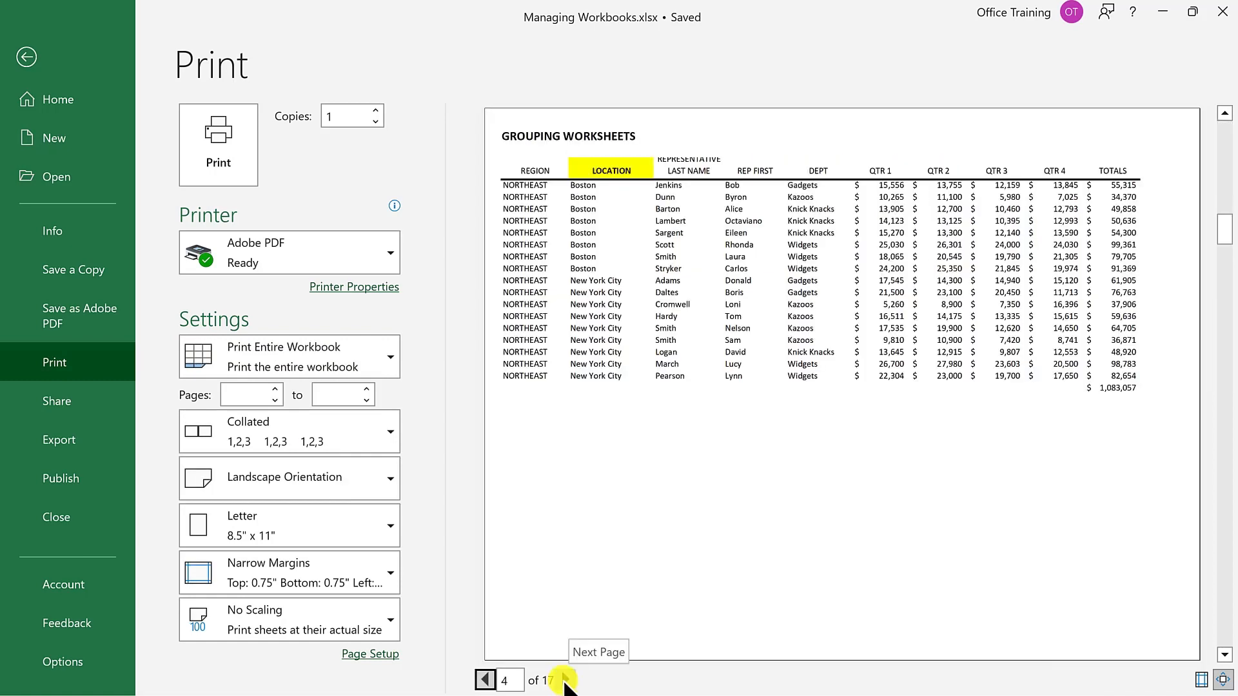
pyautogui.click(565, 681)
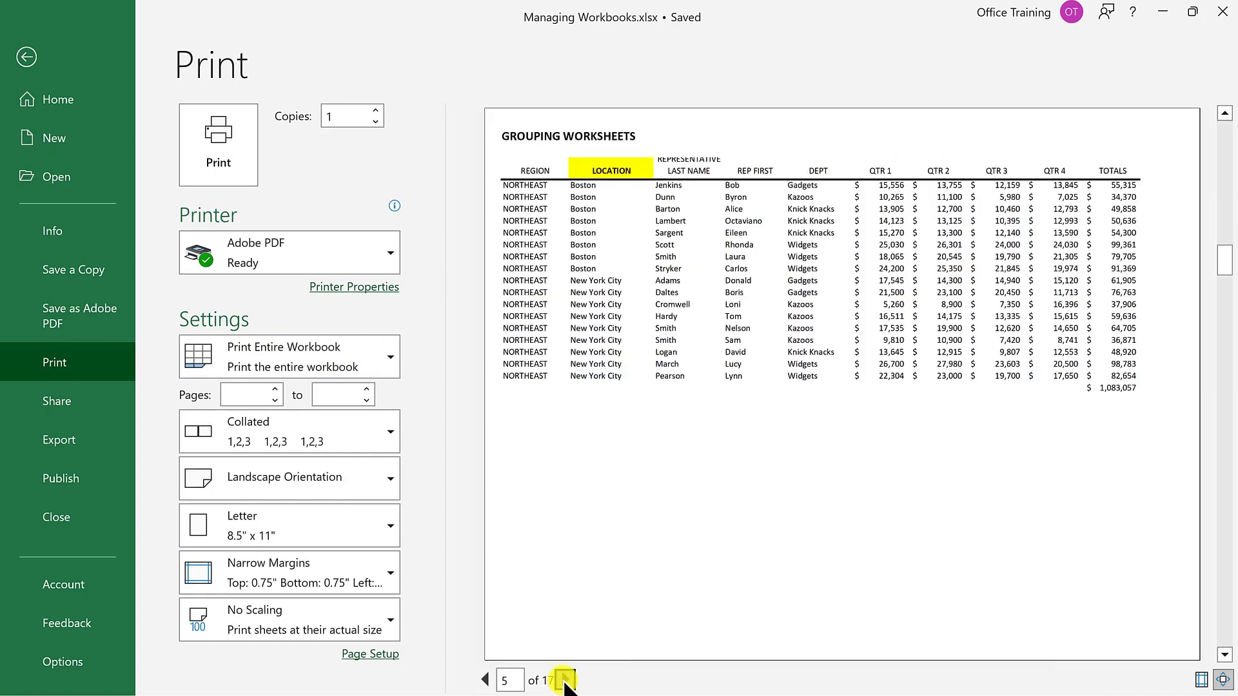
pyautogui.click(565, 681)
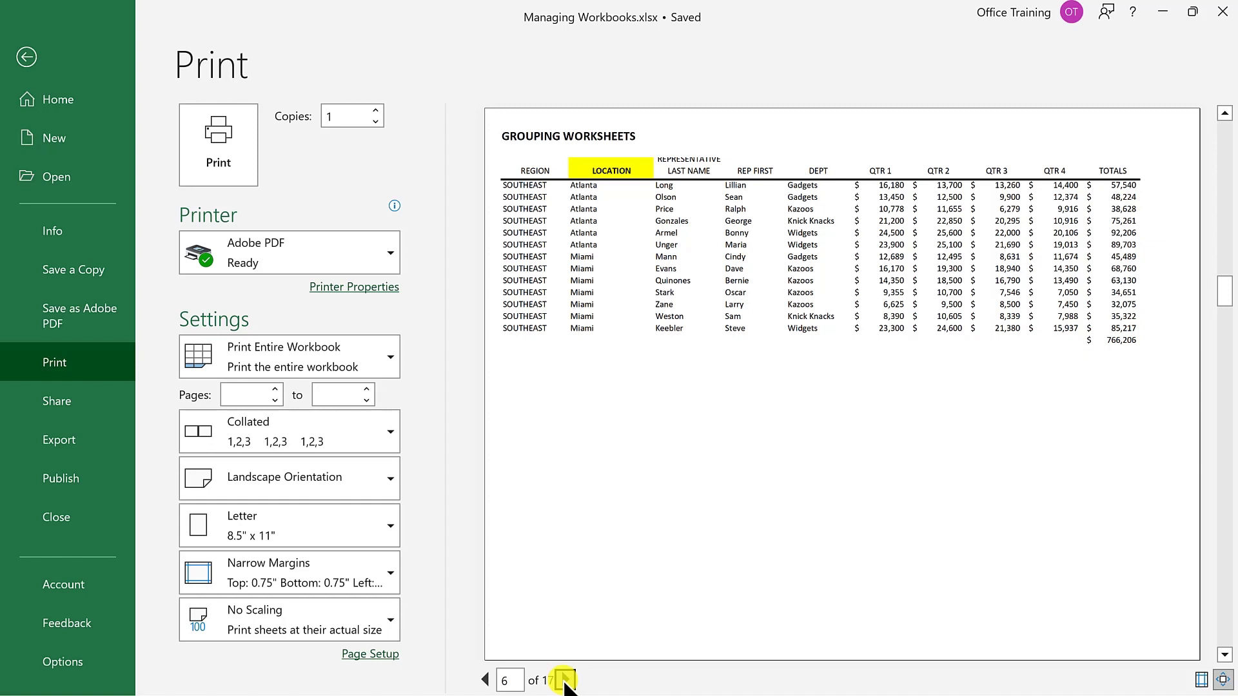
pyautogui.click(565, 680)
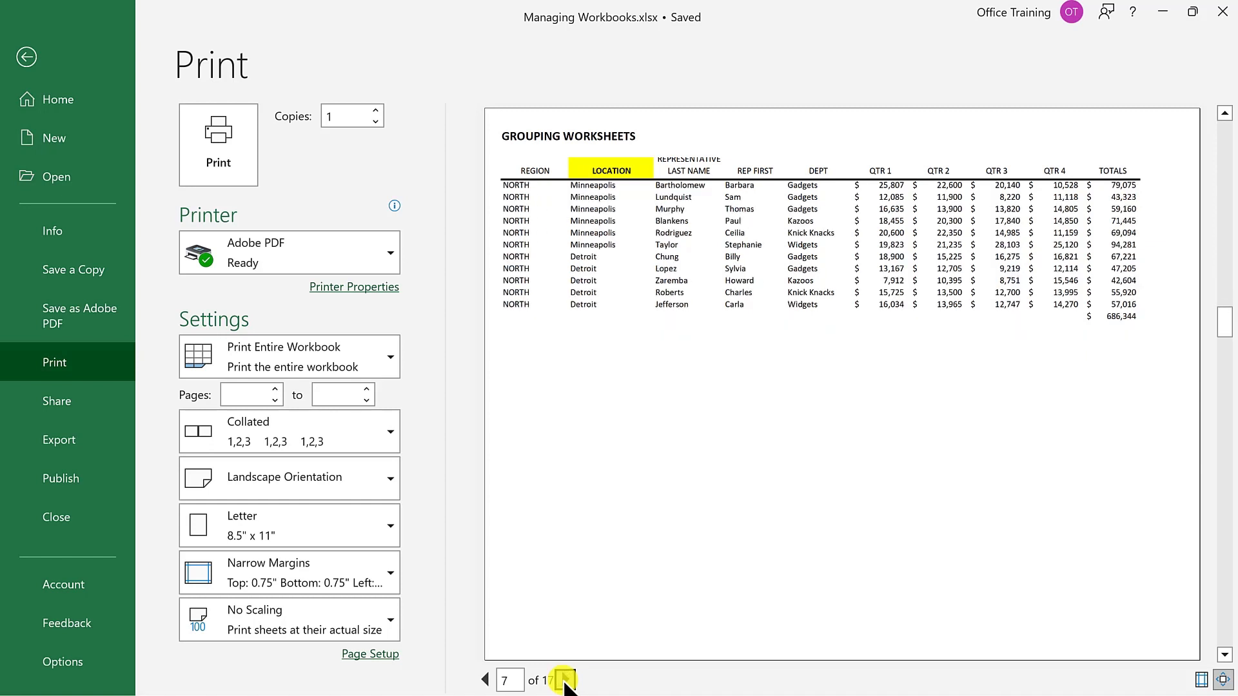
pyautogui.click(565, 680)
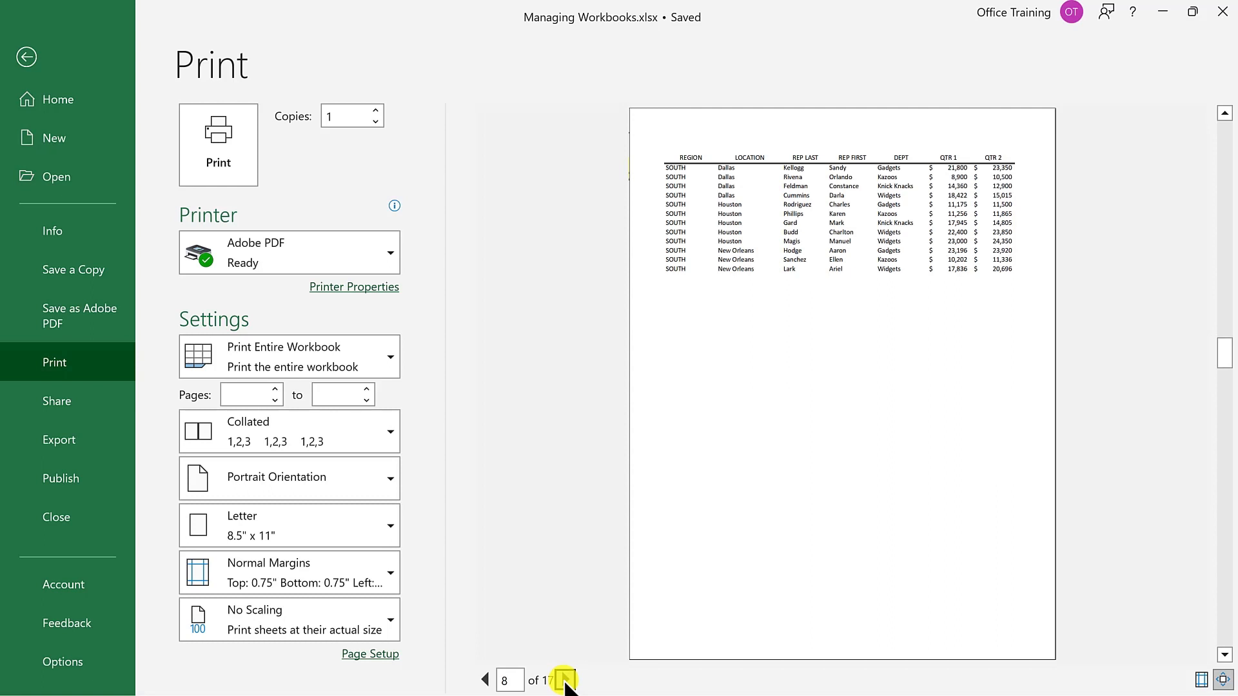